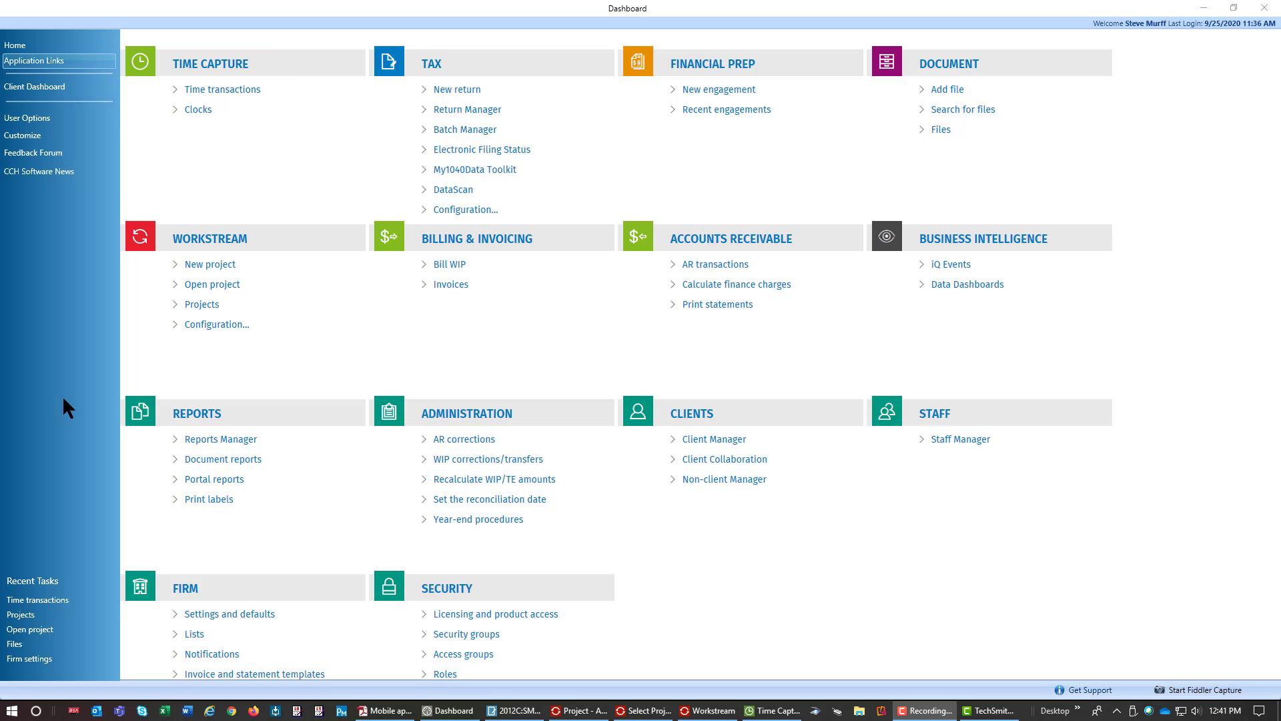
View the open ABC Company project, switch to the Workstream project list, and display the available actions for its 2010 Corporate Tax Return.
left_click(566, 710)
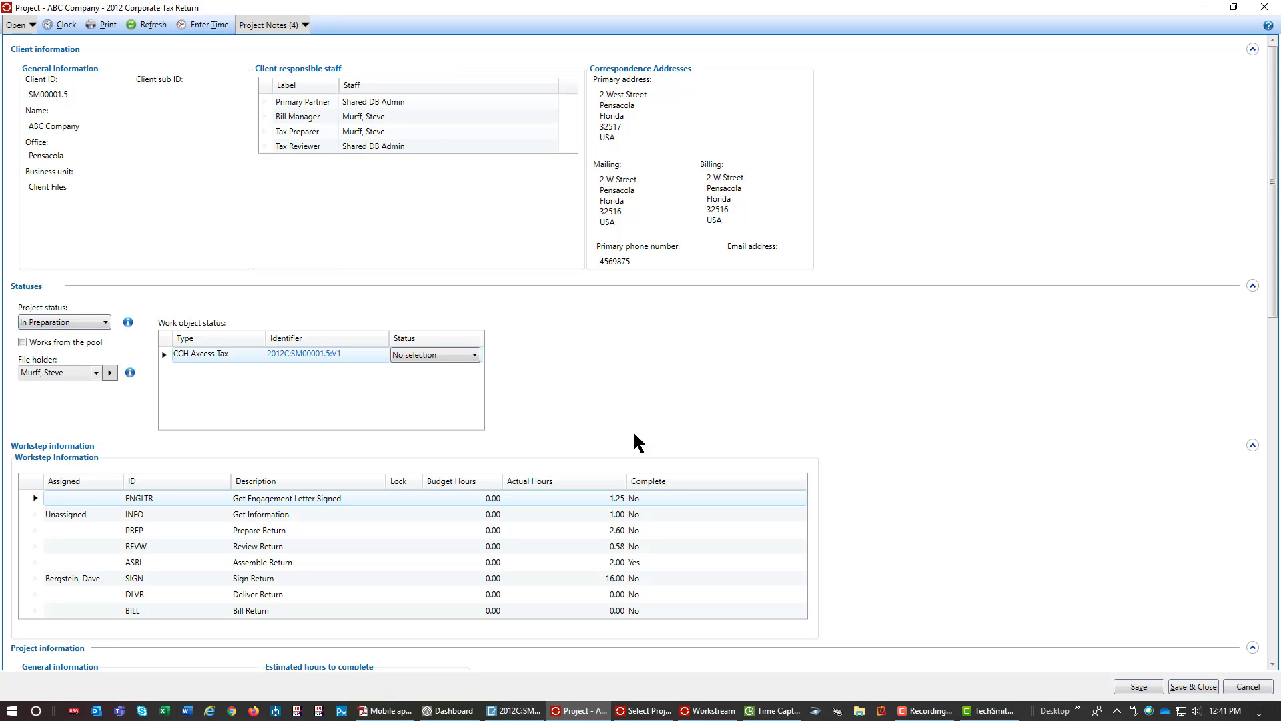
left_click(707, 715)
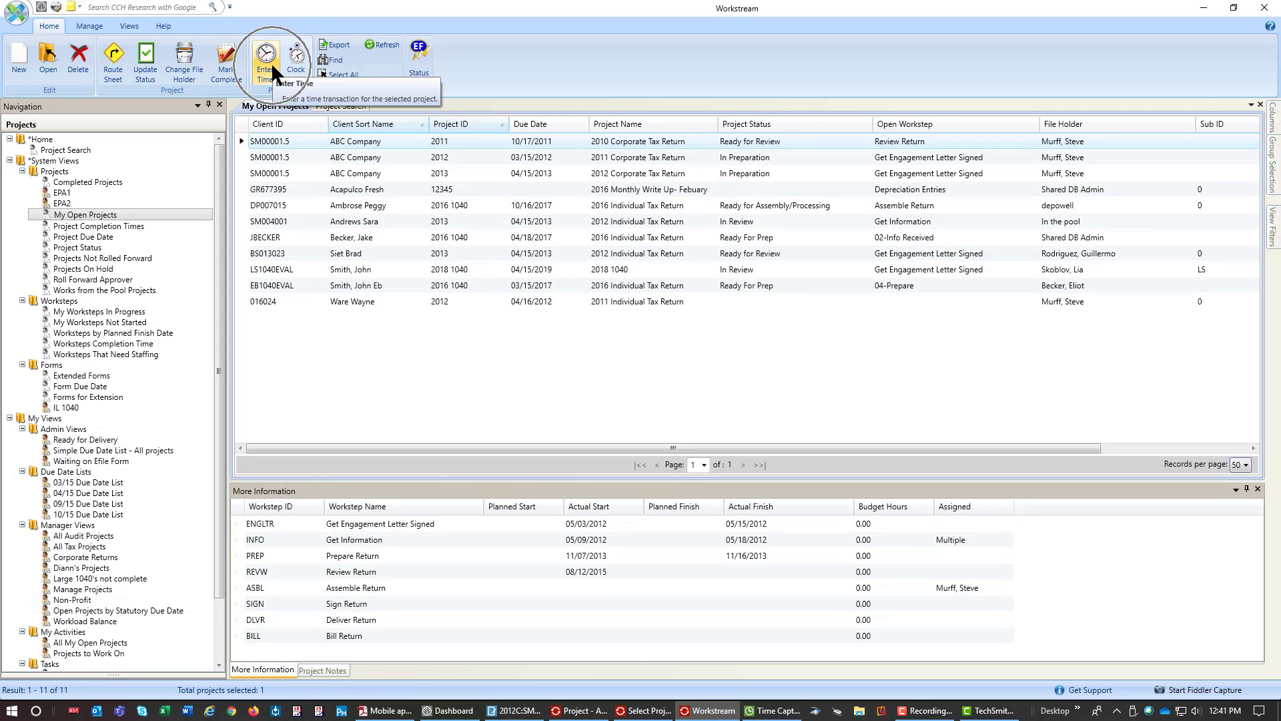
right_click(408, 142)
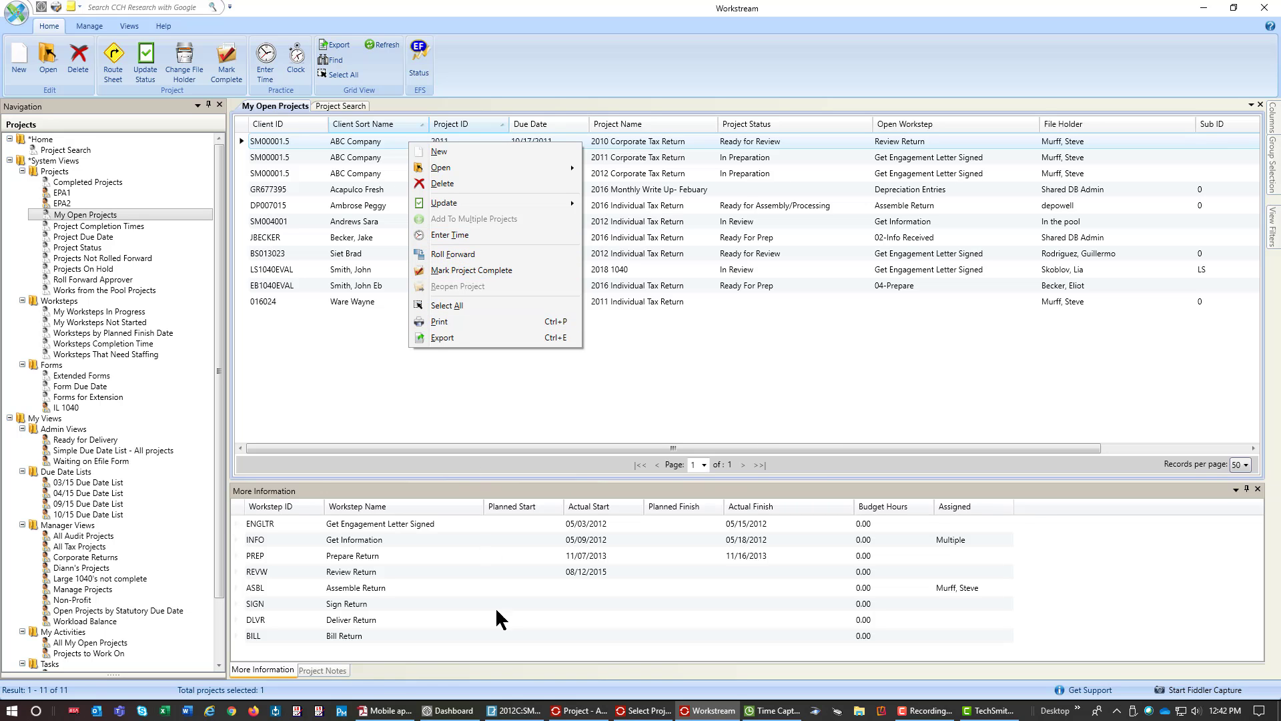
Switch to the ABC Company tax return and close it to bring up its time-entry transaction.
left_click(518, 710)
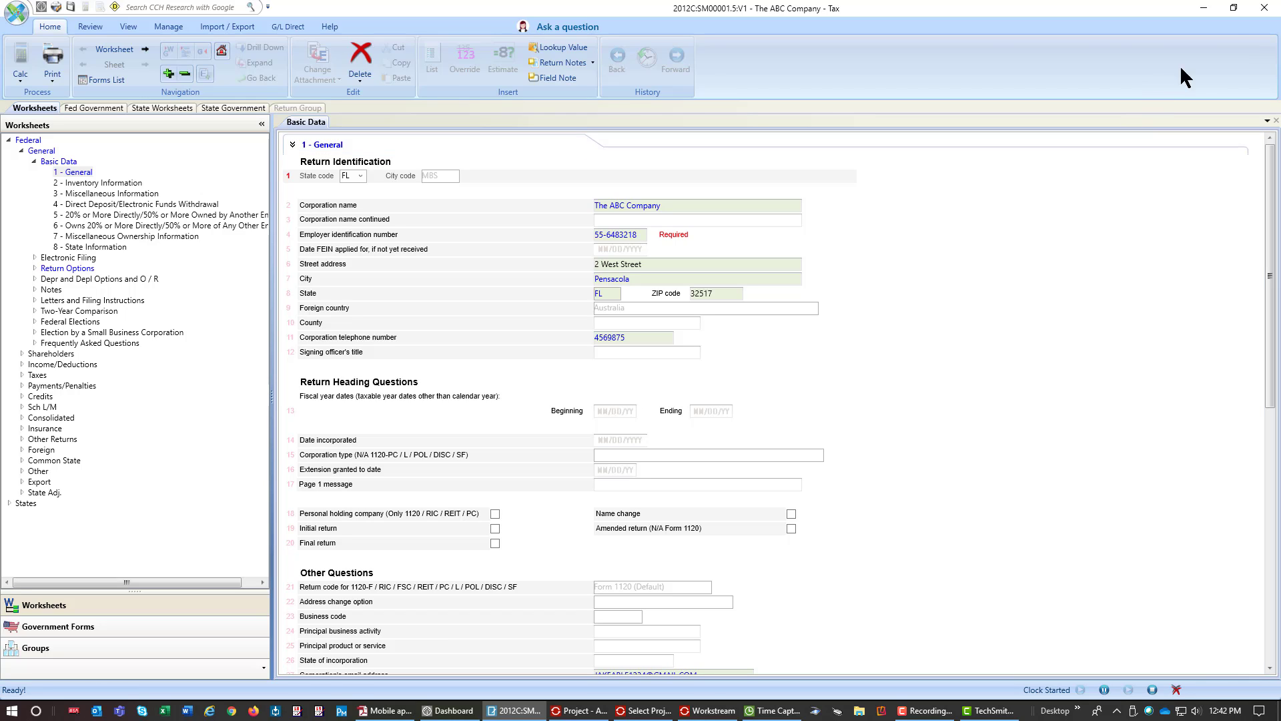
left_click(1265, 10)
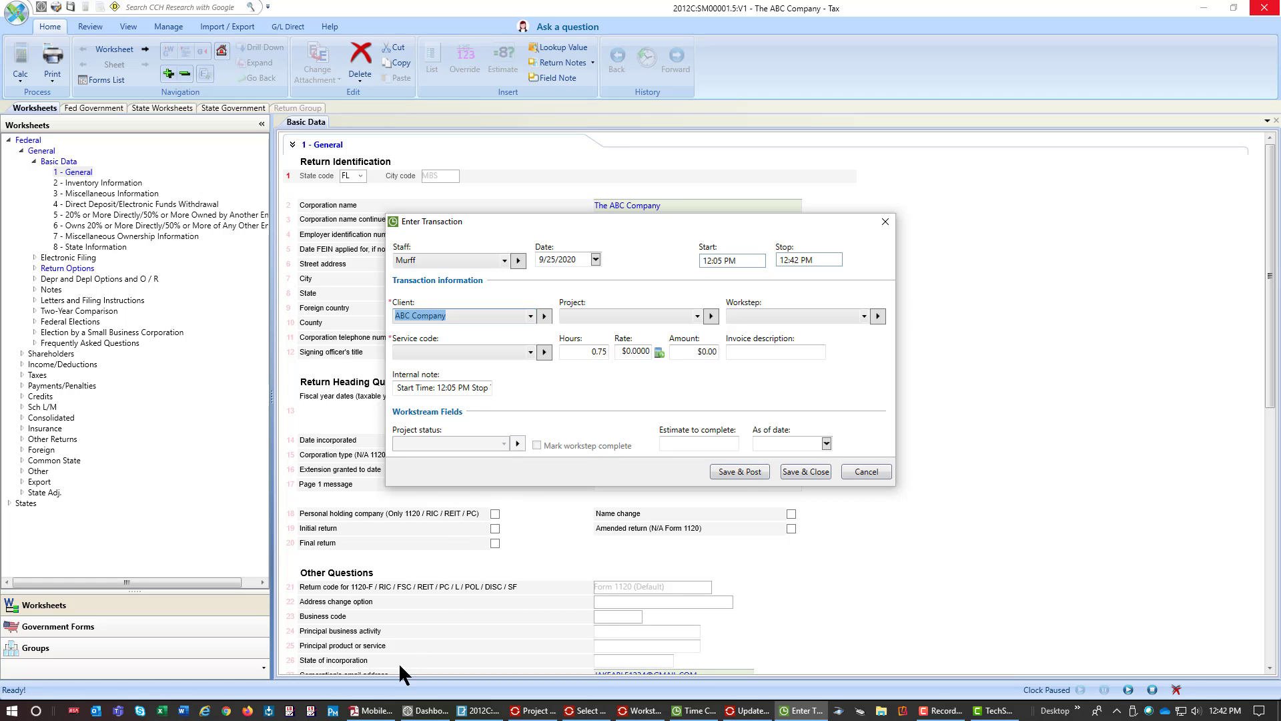
left_click(359, 713)
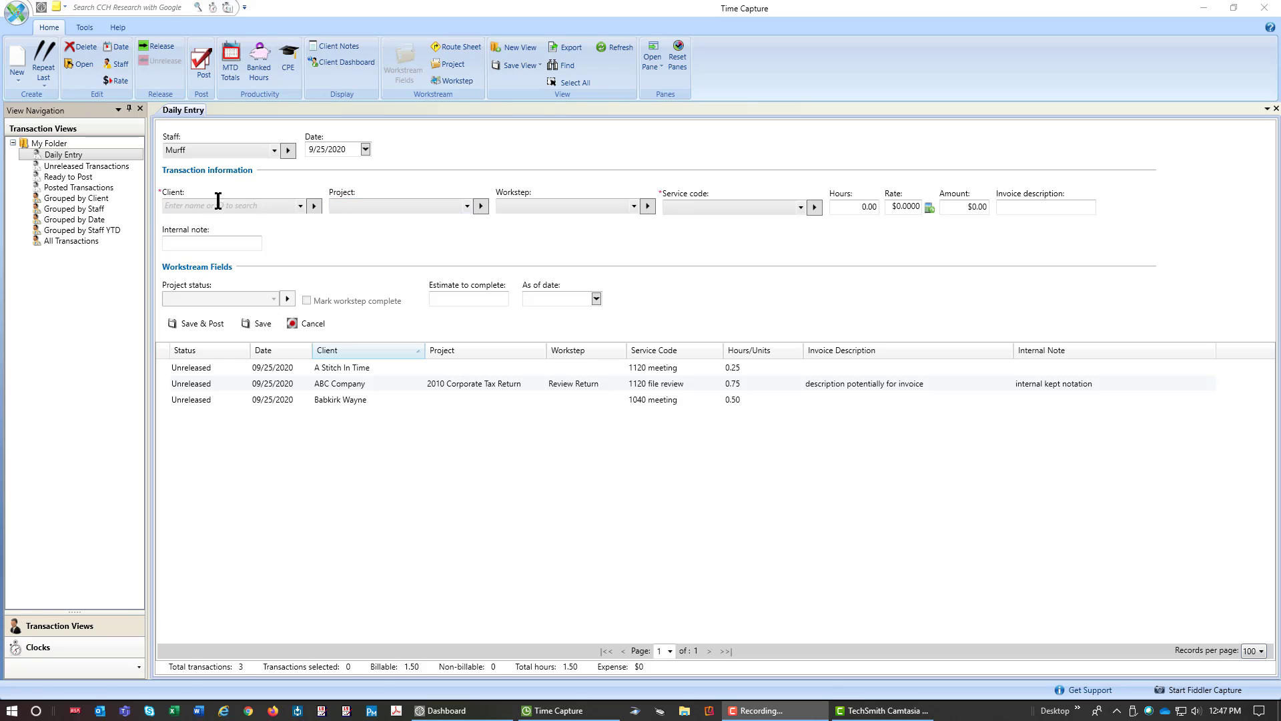
Review time transactions grouped by staff and by client, expanding one staff member and ABC Company, and open the clocks.
left_click(97, 209)
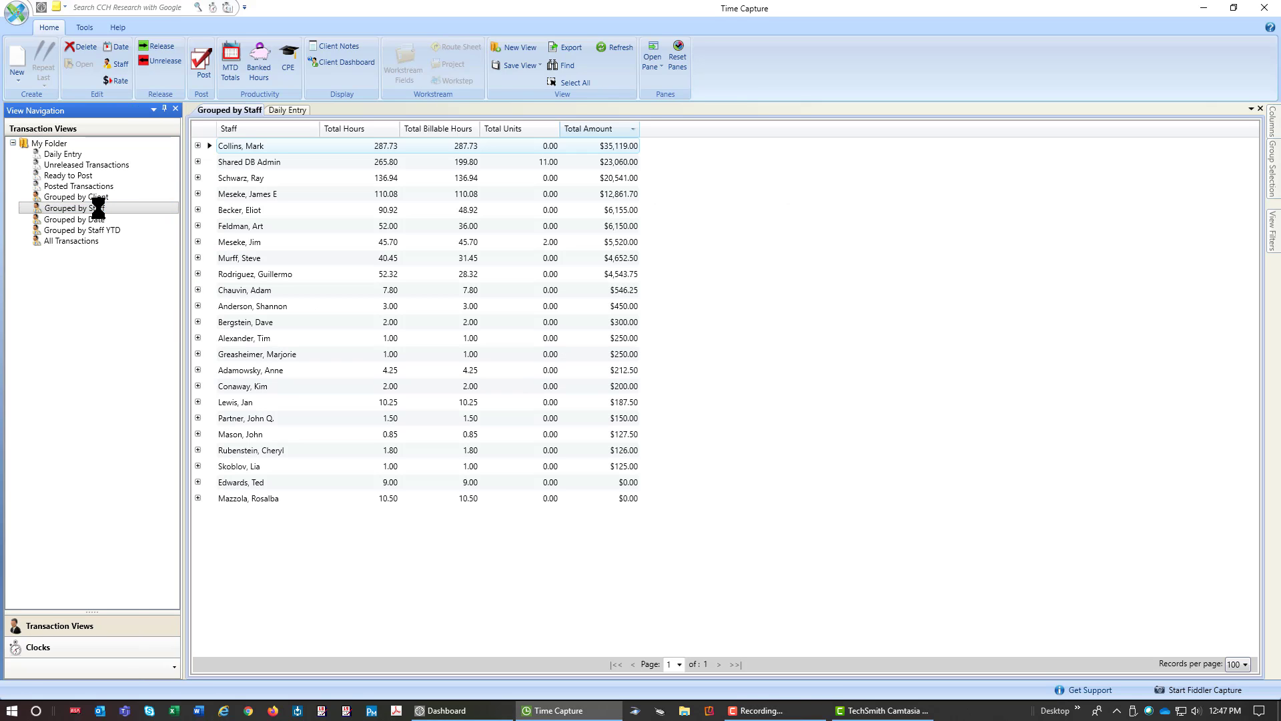
left_click(197, 210)
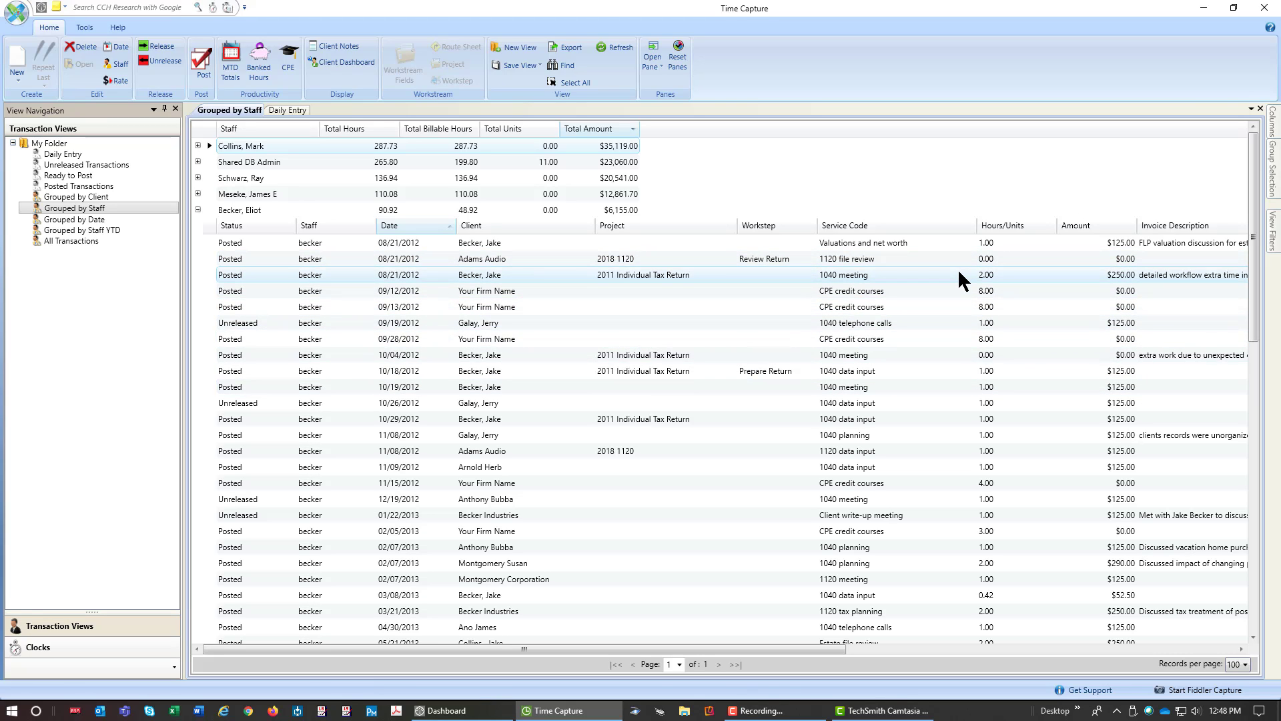
left_click(48, 198)
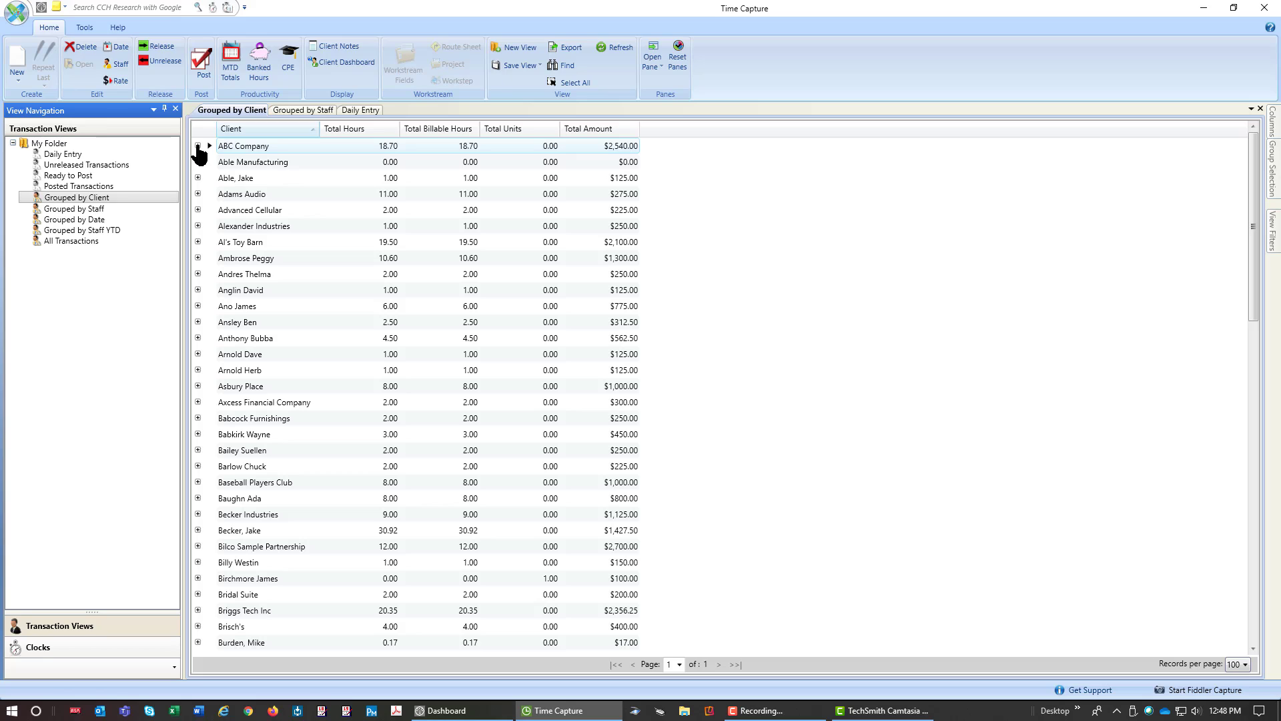
left_click(197, 146)
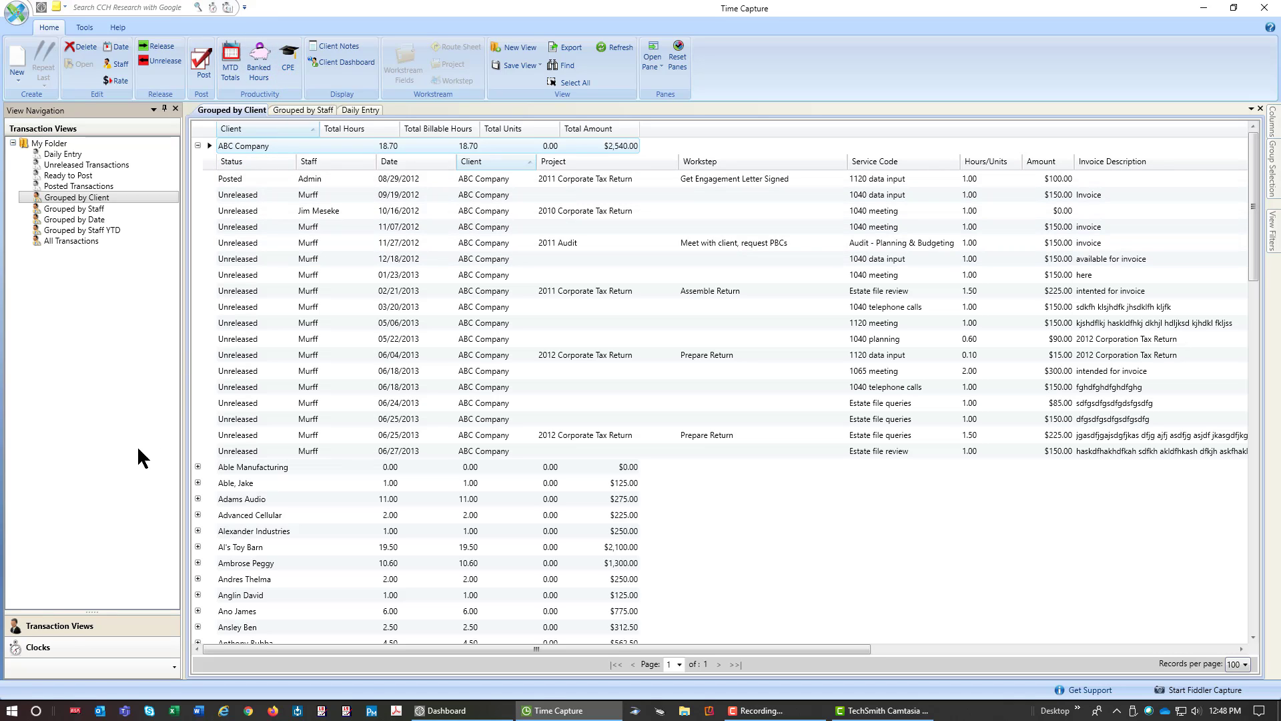
left_click(39, 648)
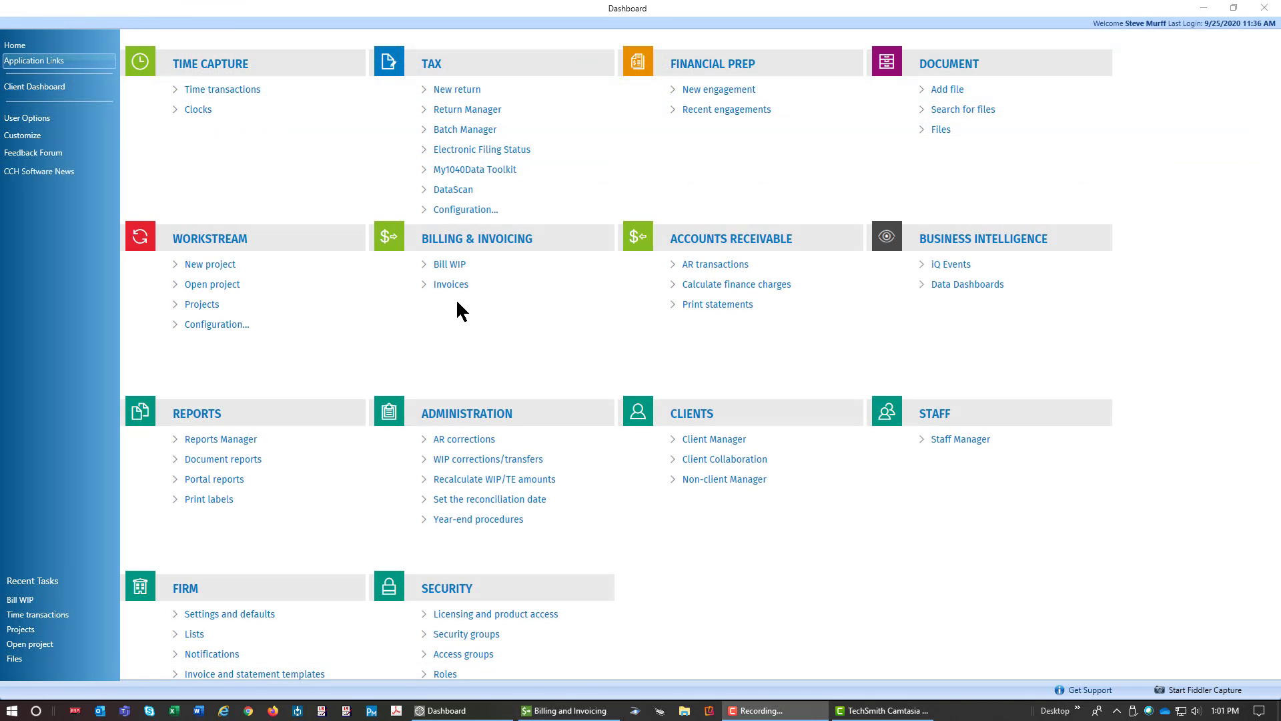
Switch to Billing and Invoicing and group the Renfroe & Zieman work in progress by Category.
key("ctrl")
key("ctrl")
key("ctrl")
left_click(541, 711)
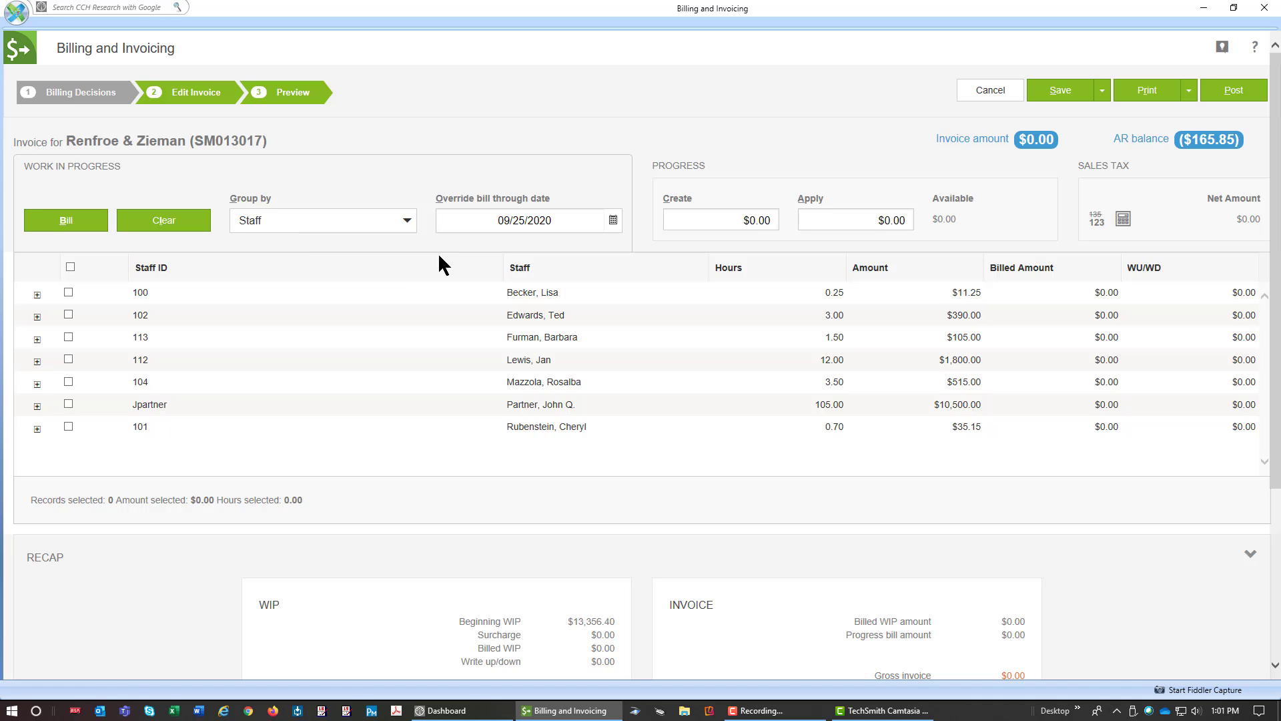
left_click(406, 225)
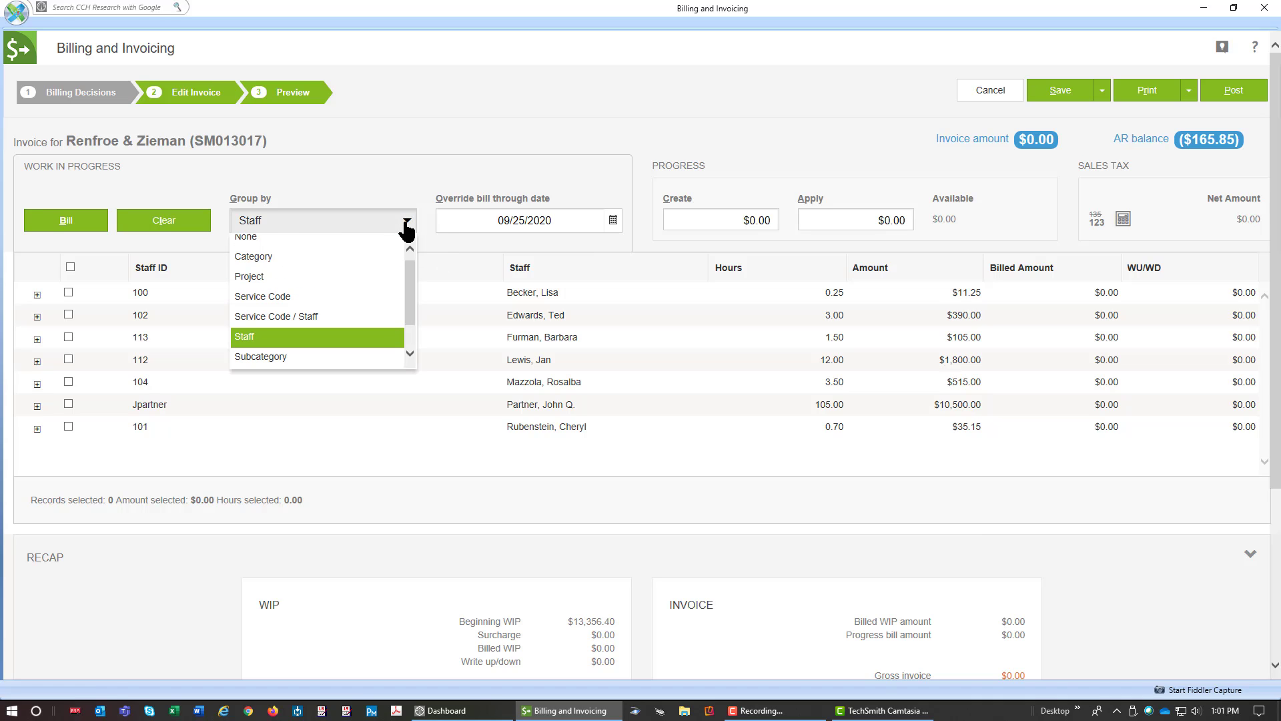
left_click(370, 260)
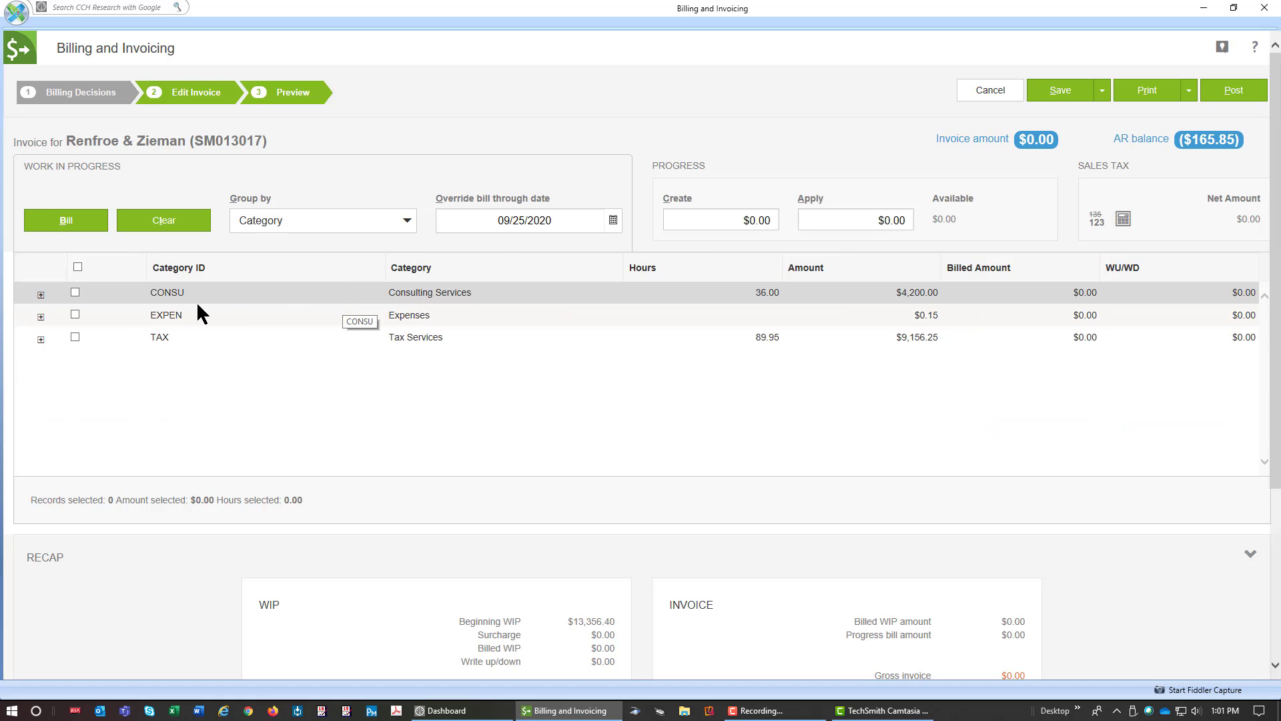
Bill the Consulting Services work in progress at $5,000 and apply the amount.
left_click(75, 291)
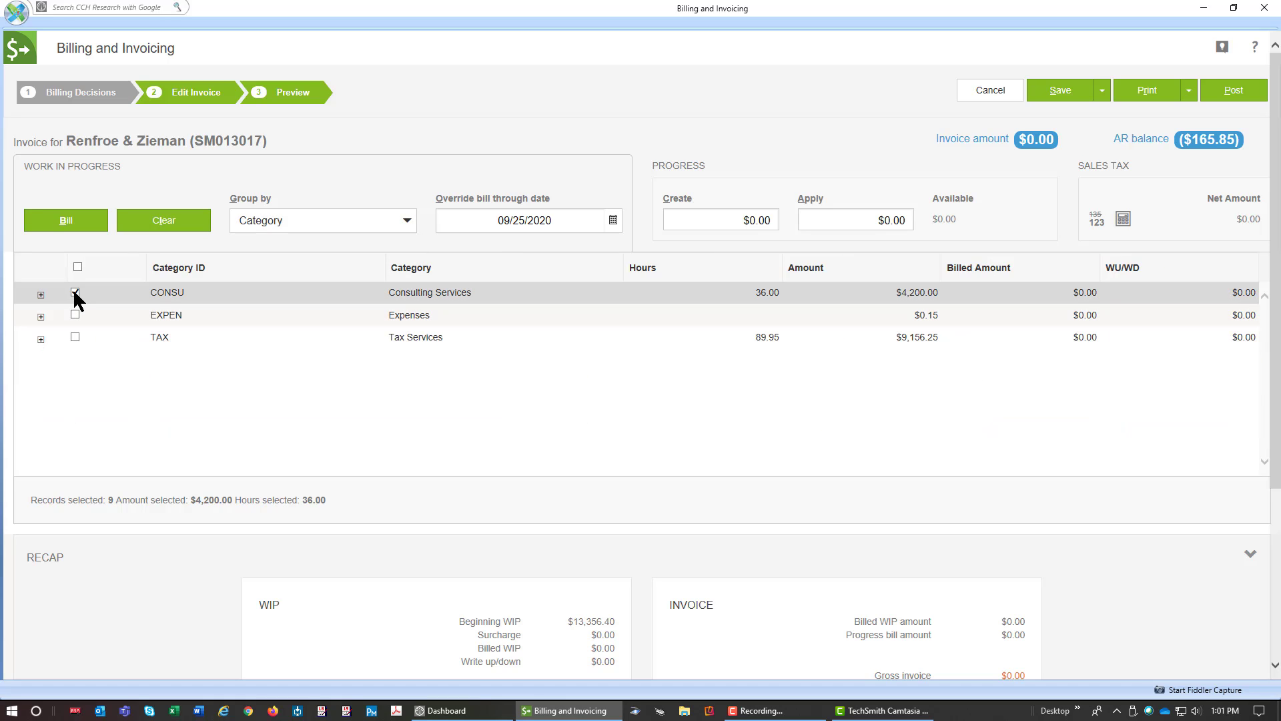
left_click(59, 222)
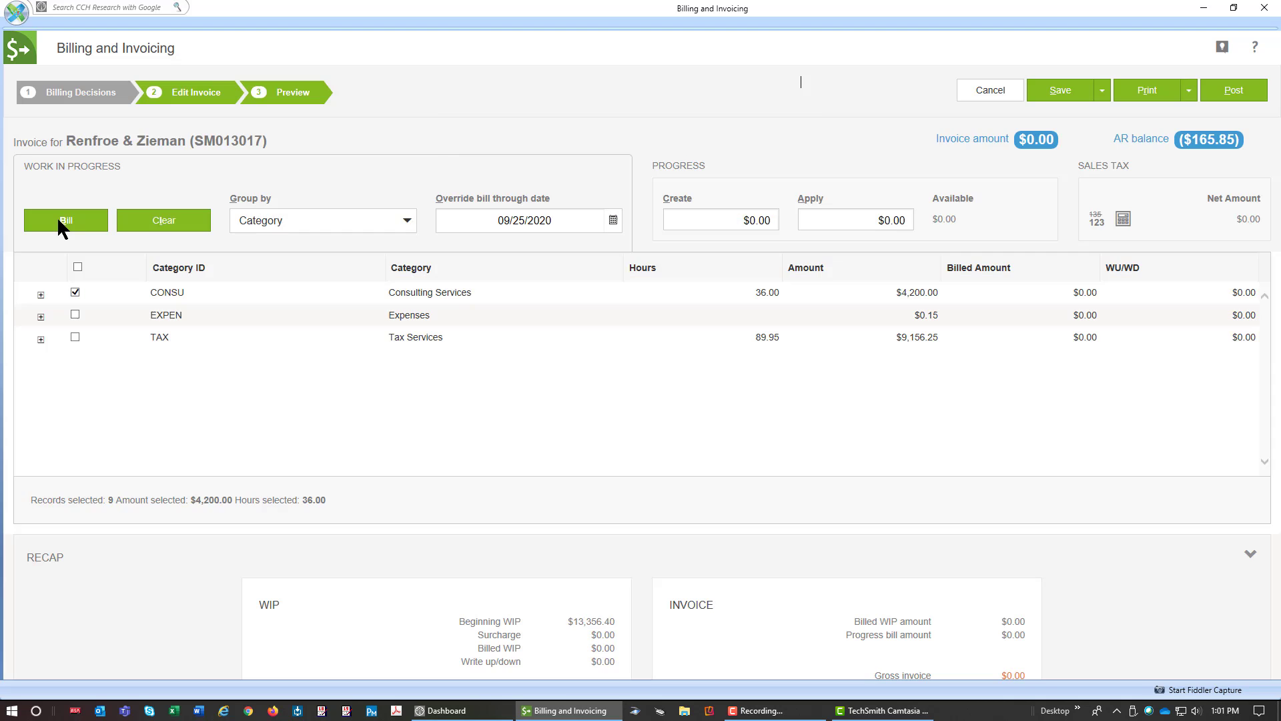
type("5000")
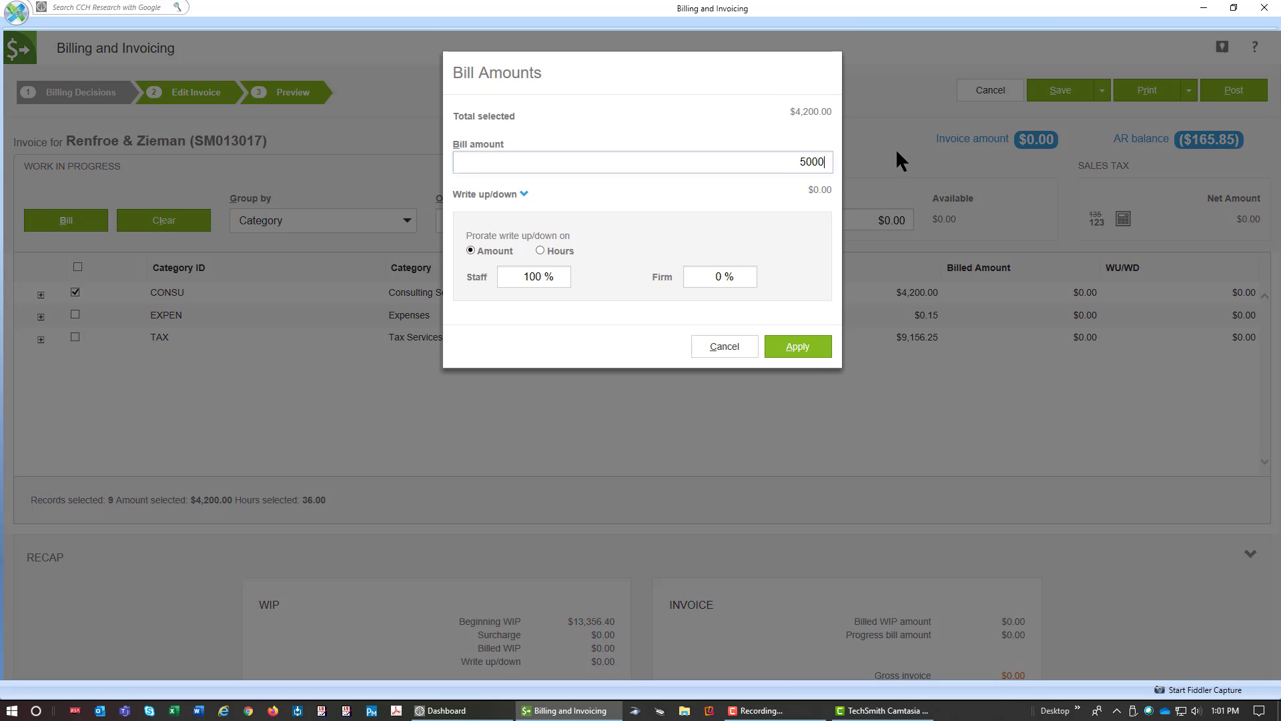
left_click(792, 352)
left_click(802, 380)
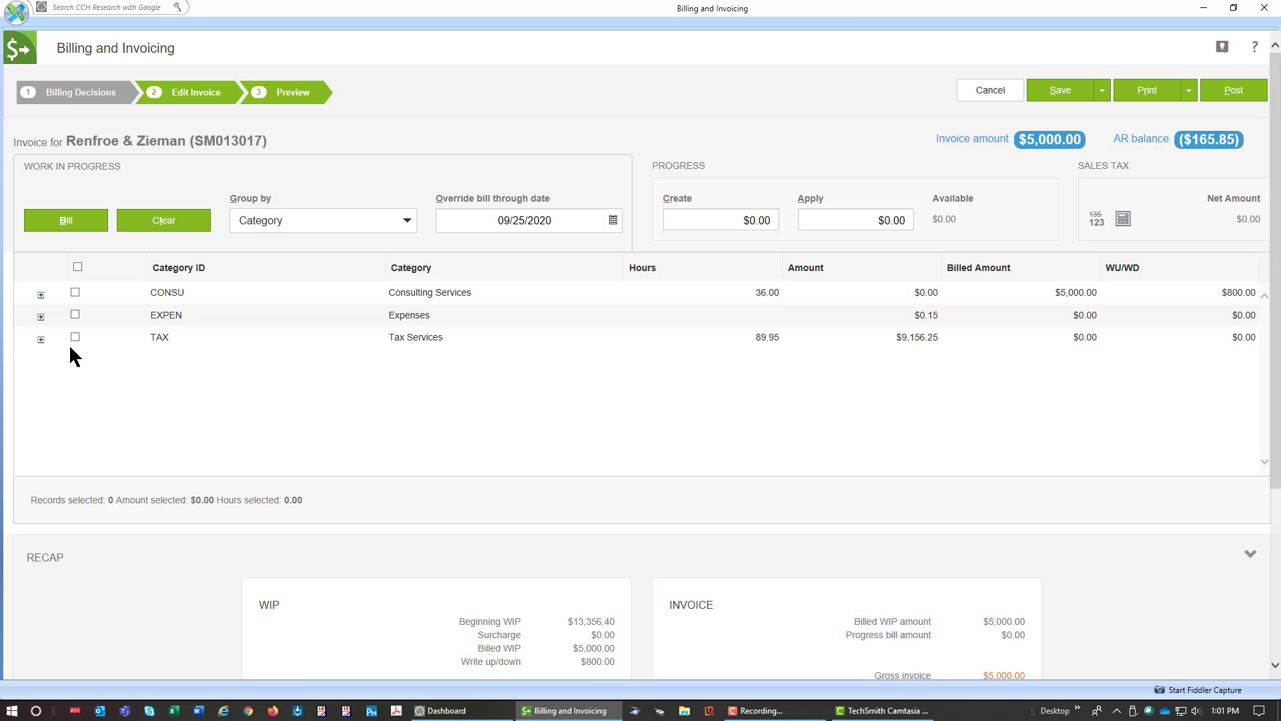
Bill the Tax Services work in progress at $7,500 and apply the amount.
left_click(74, 337)
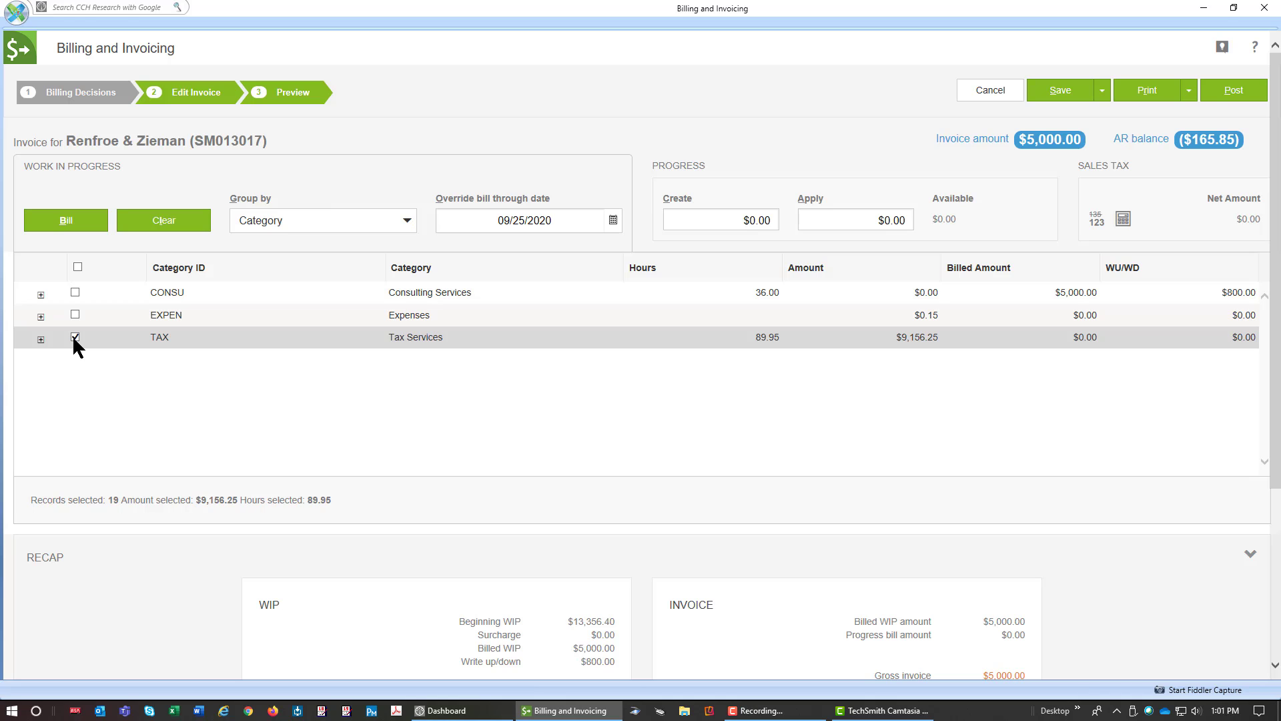
left_click(62, 225)
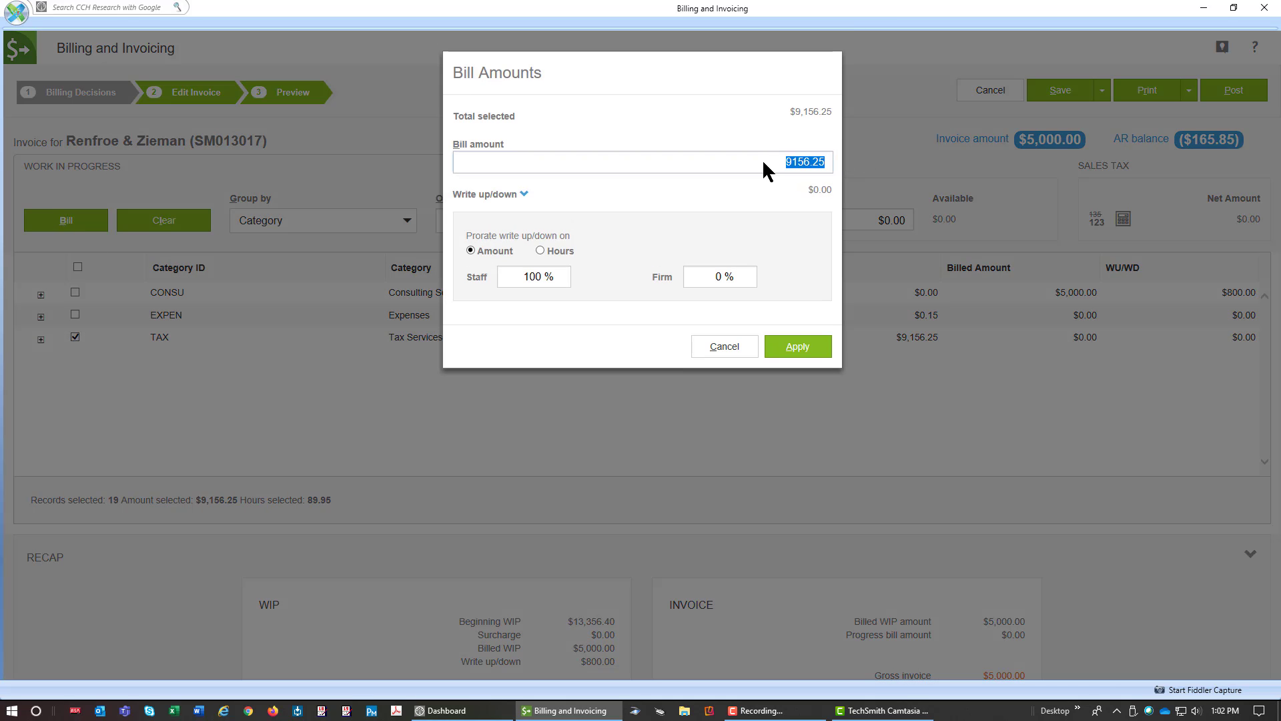
type("7500")
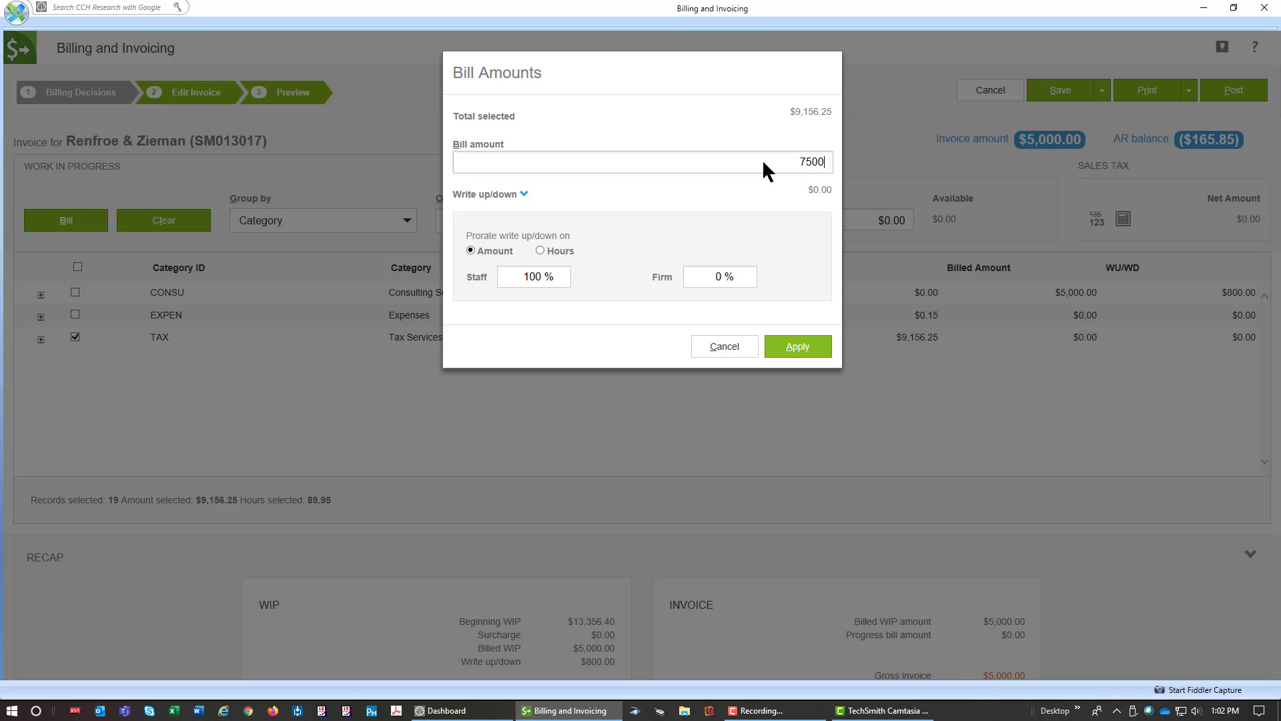
left_click(784, 347)
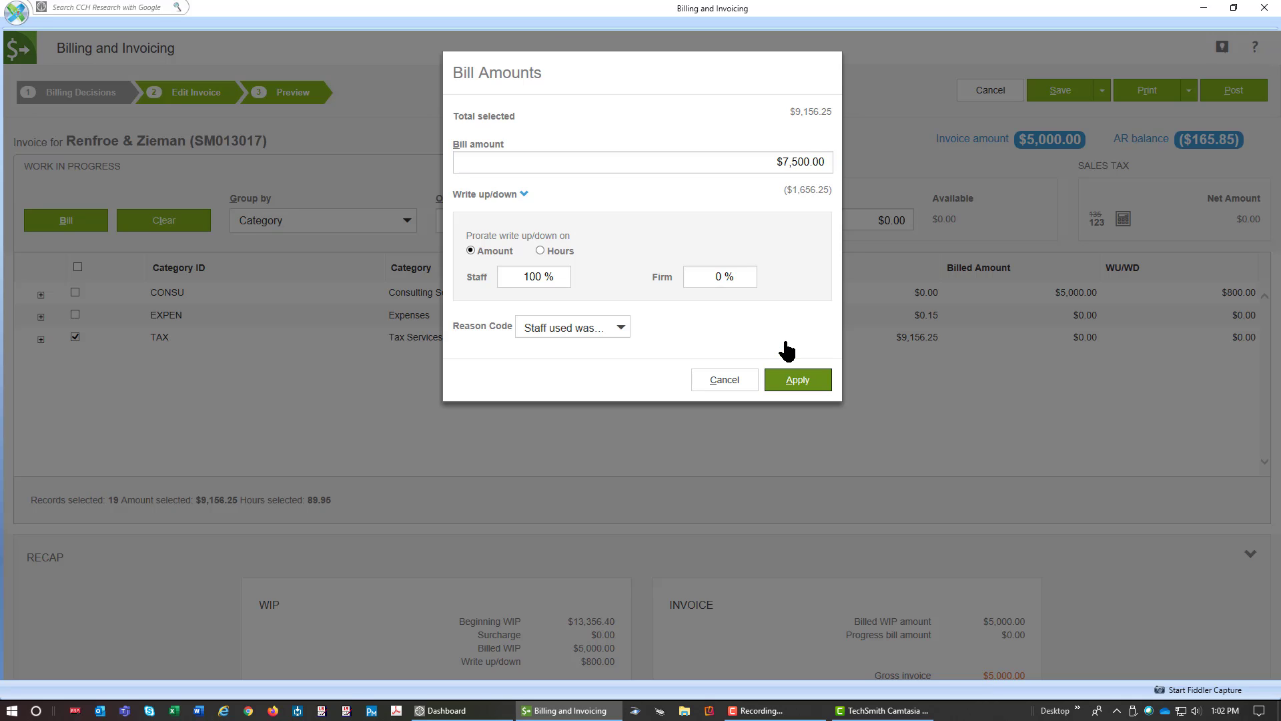
left_click(799, 384)
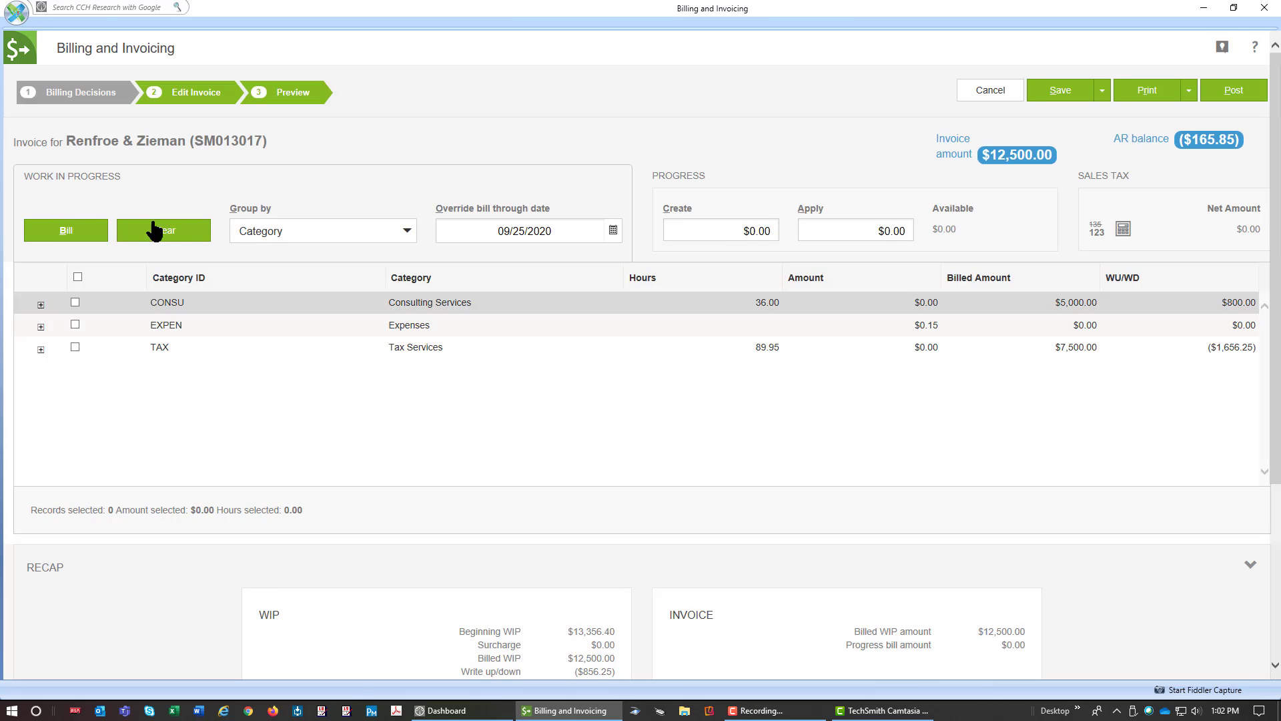
Go to invoice editing and choose the WIP Summary Cat>Staff>Hrs>Amt template for the document.
left_click(193, 97)
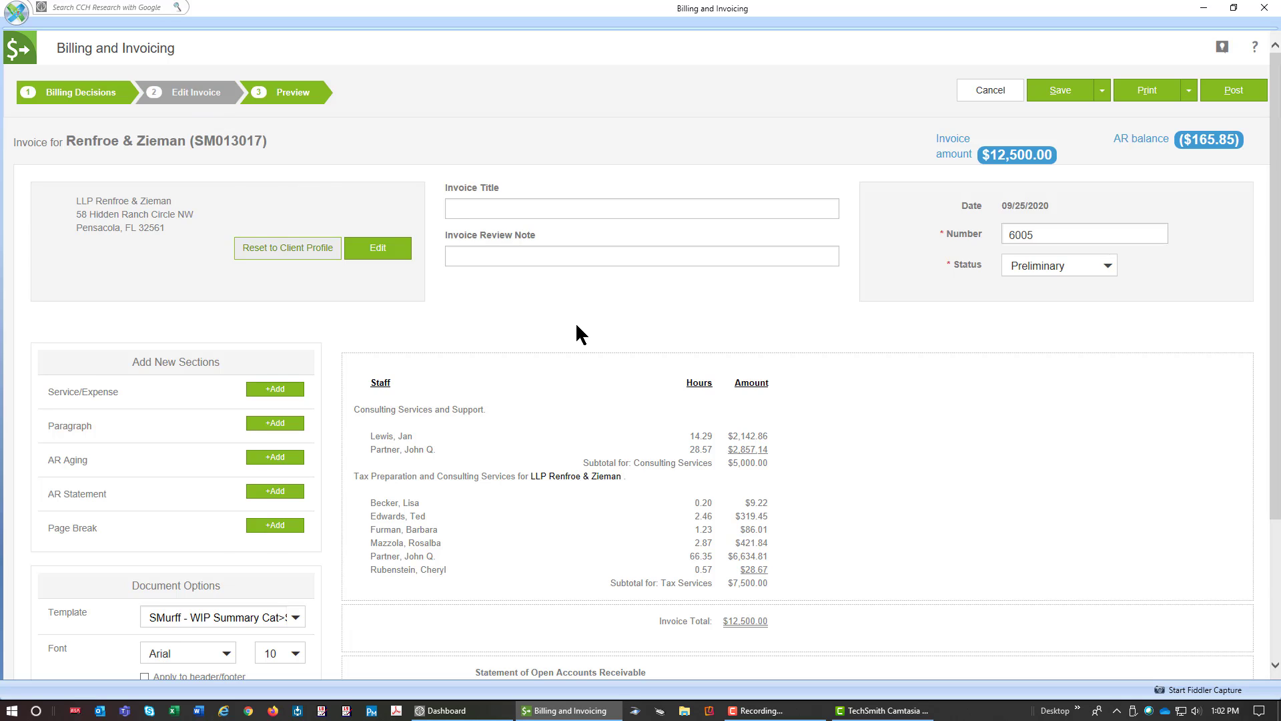
scroll(575, 321, "down", 3)
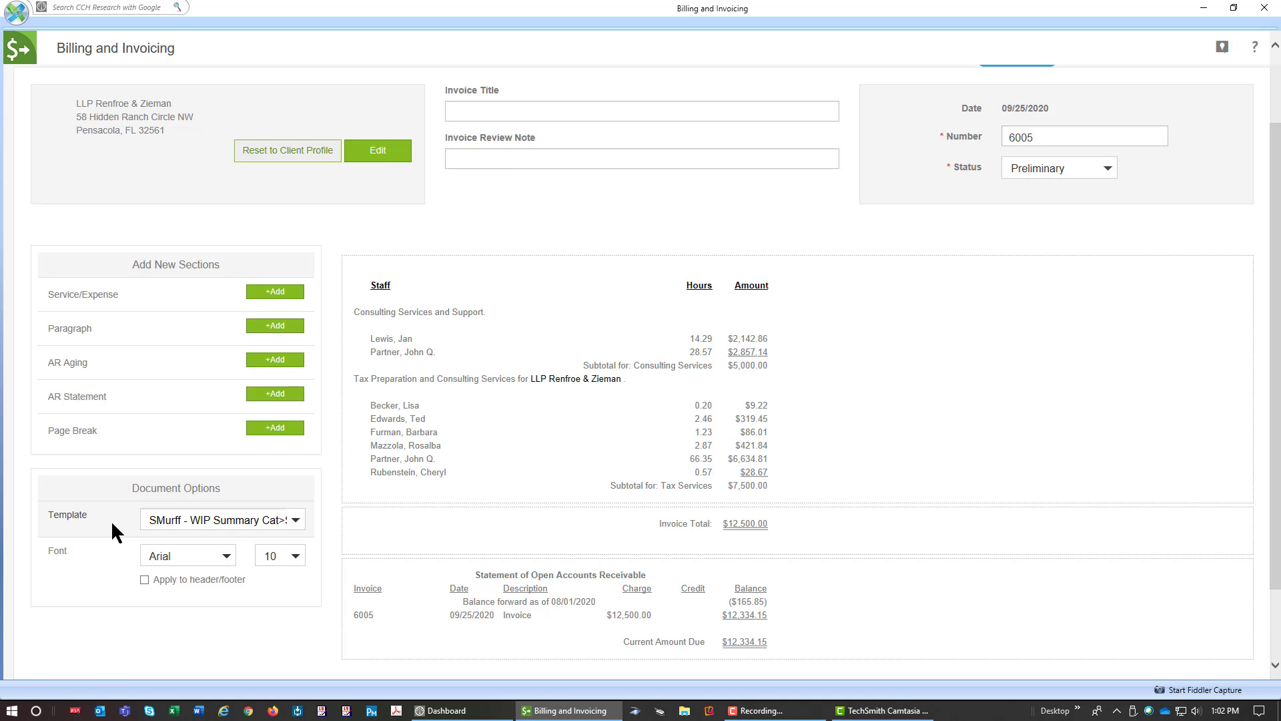
left_click(295, 520)
mouse_move(591, 418)
left_mouse_down()
mouse_move(598, 481)
mouse_move(590, 431)
left_mouse_up()
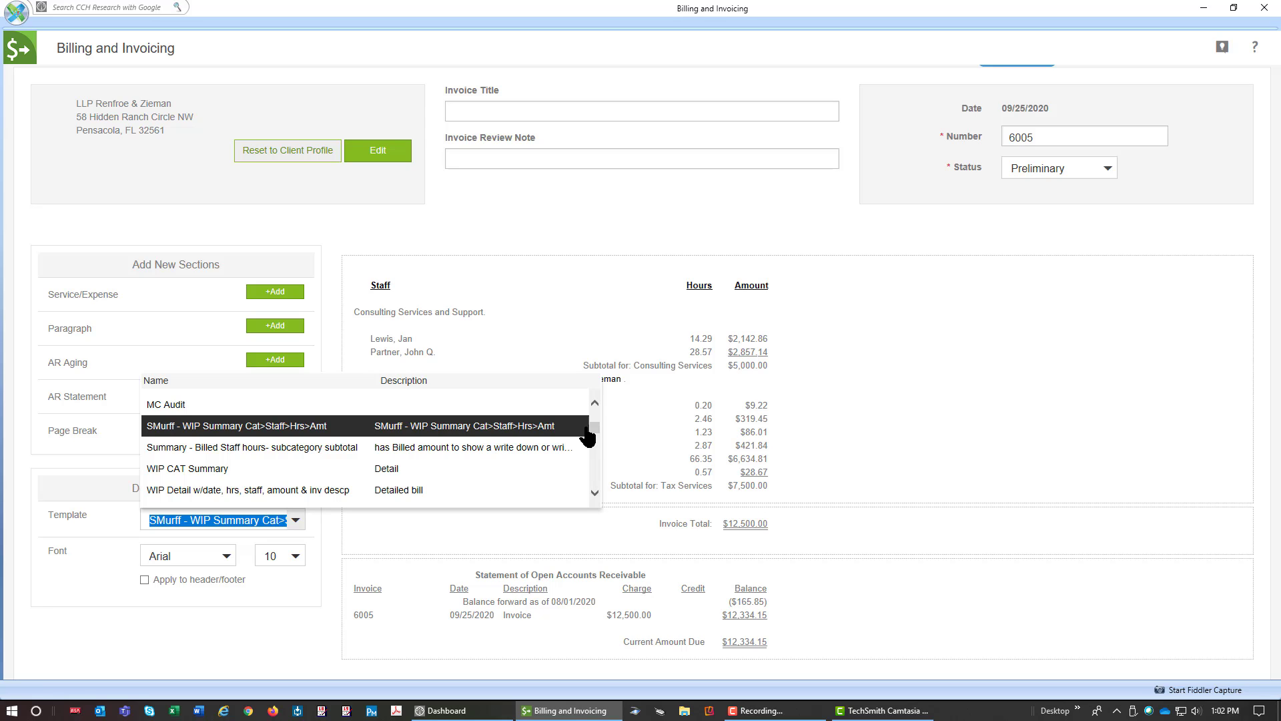
left_click(320, 430)
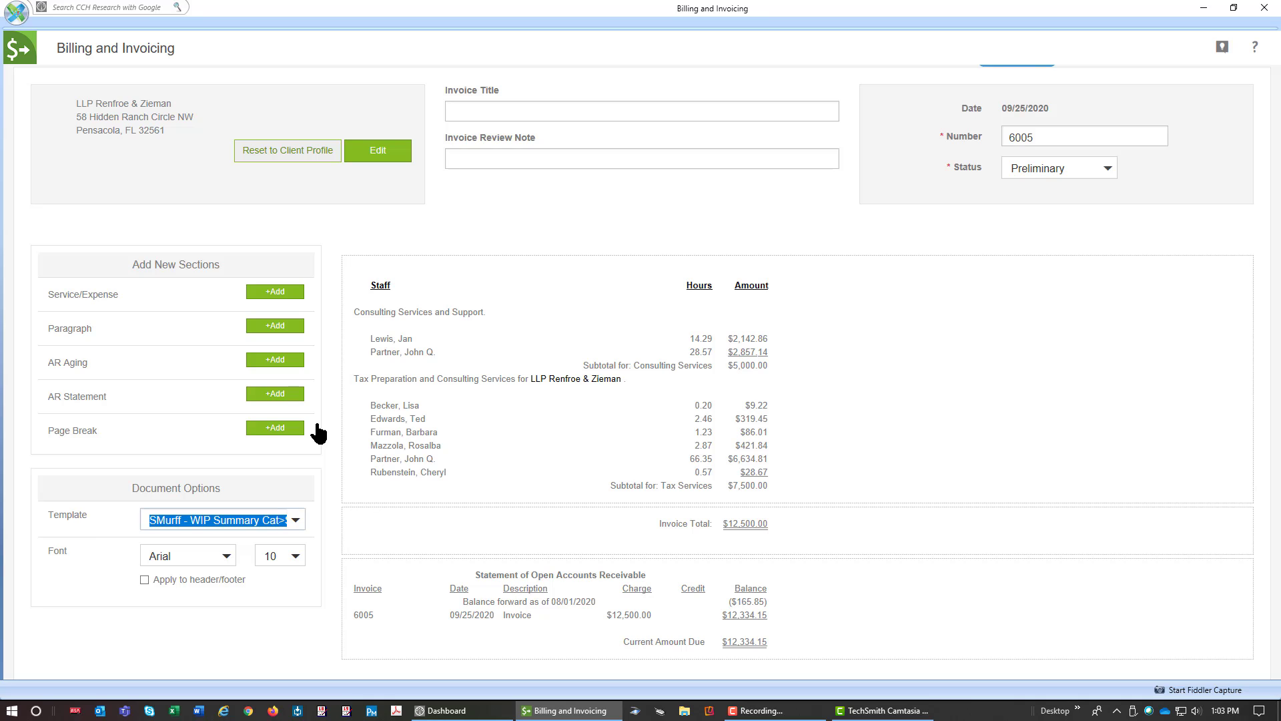
Add an AR Aging section to the invoice and place it below the Statement of Open Accounts Receivable.
mouse_move(621, 424)
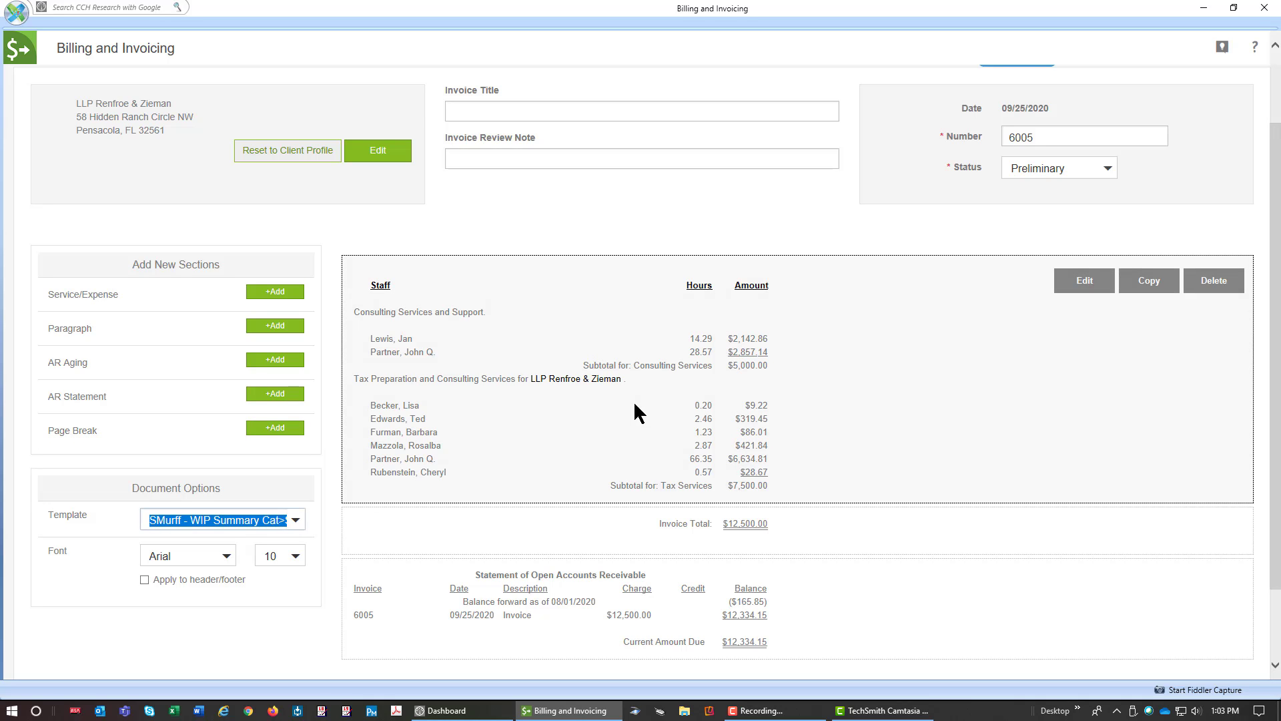
scroll(608, 366, "down", 2)
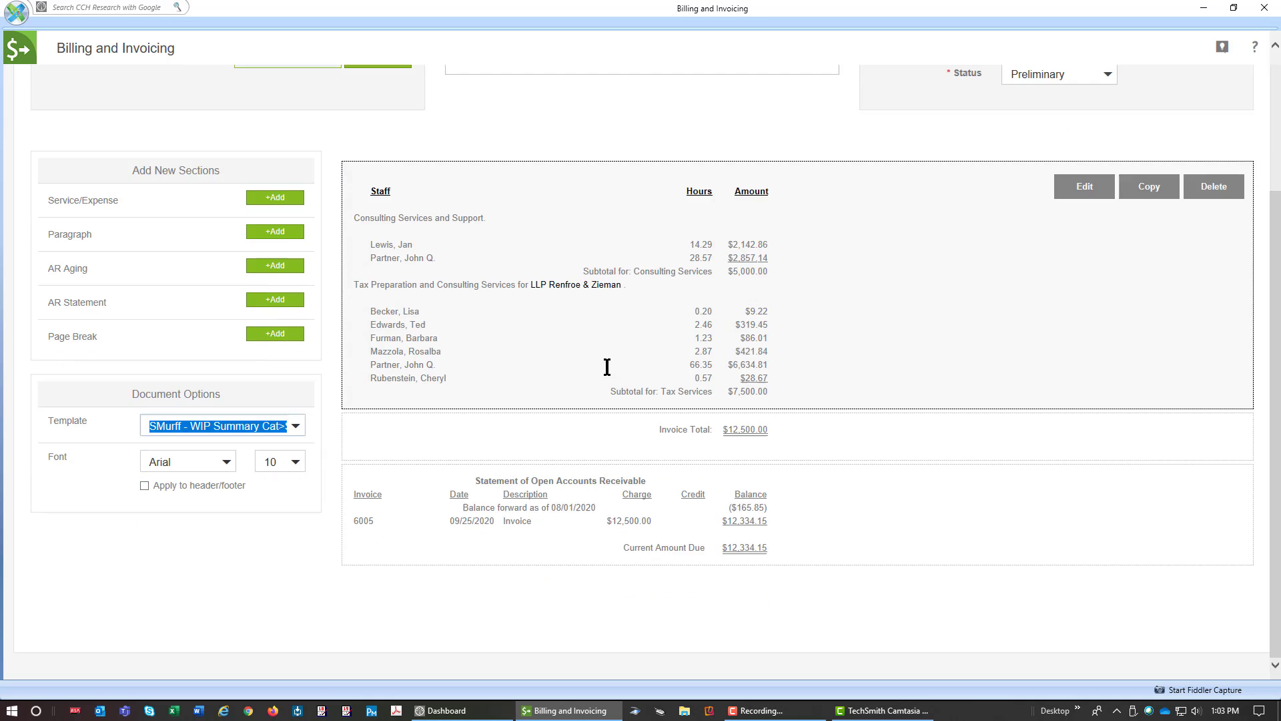
mouse_move(751, 507)
left_click(294, 271)
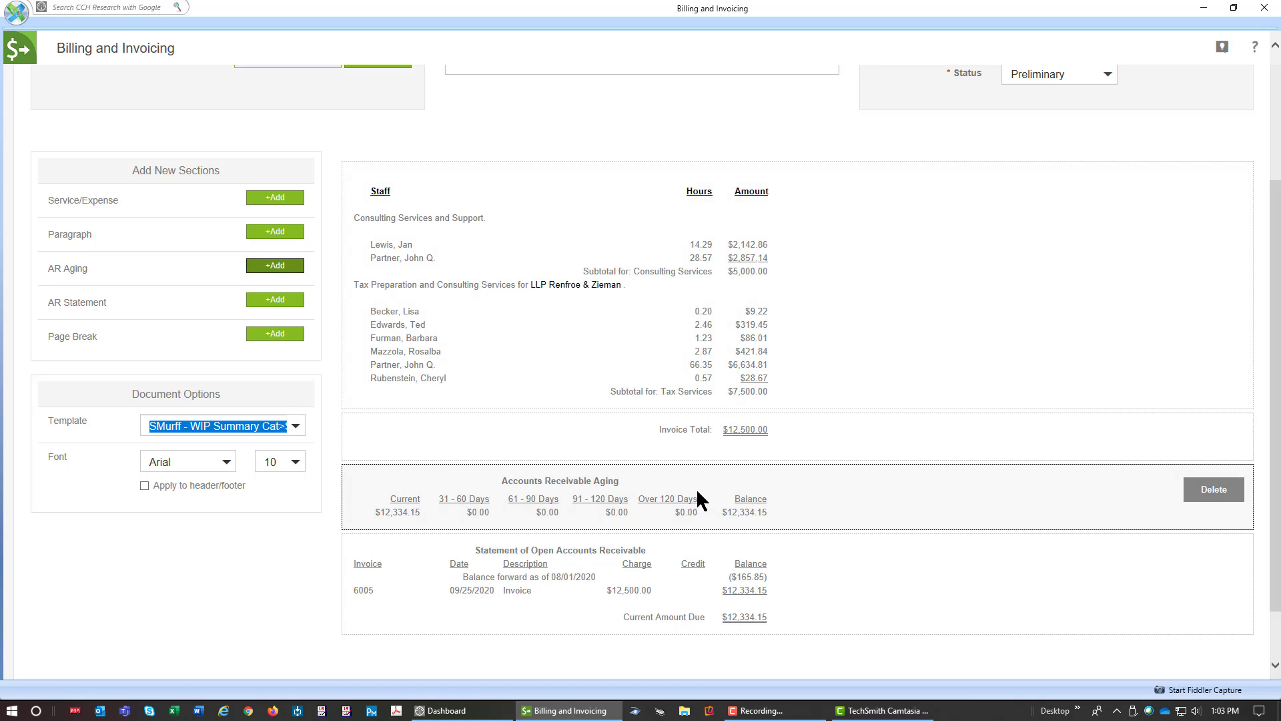
left_click_drag(696, 491, 699, 642)
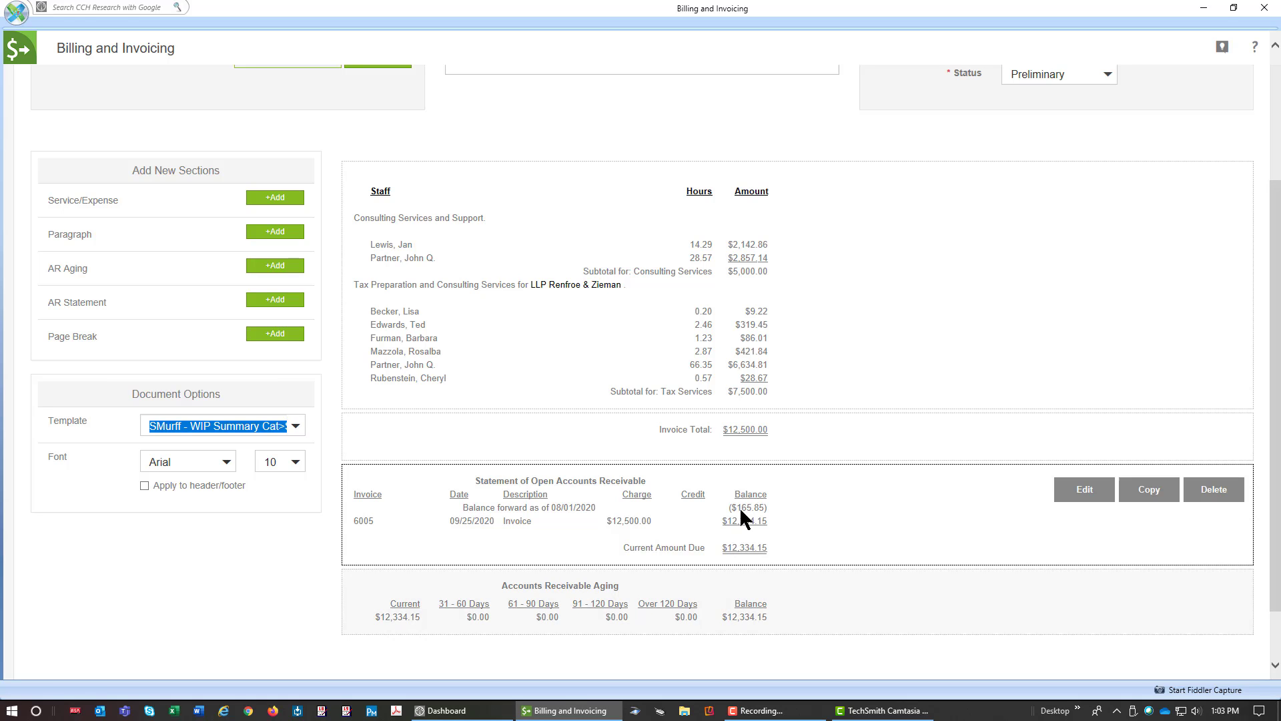
Preview the invoice and reduce its display size to check the page layout.
scroll(738, 472, "up", 3)
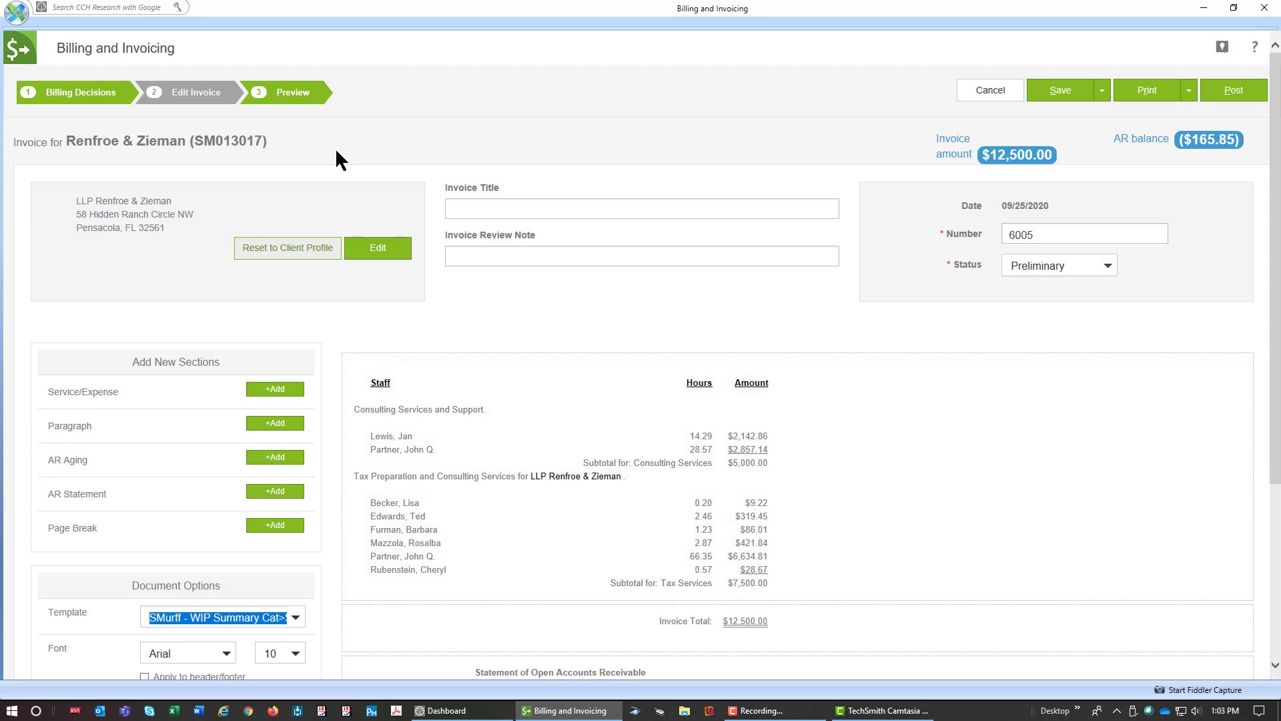
left_click(305, 96)
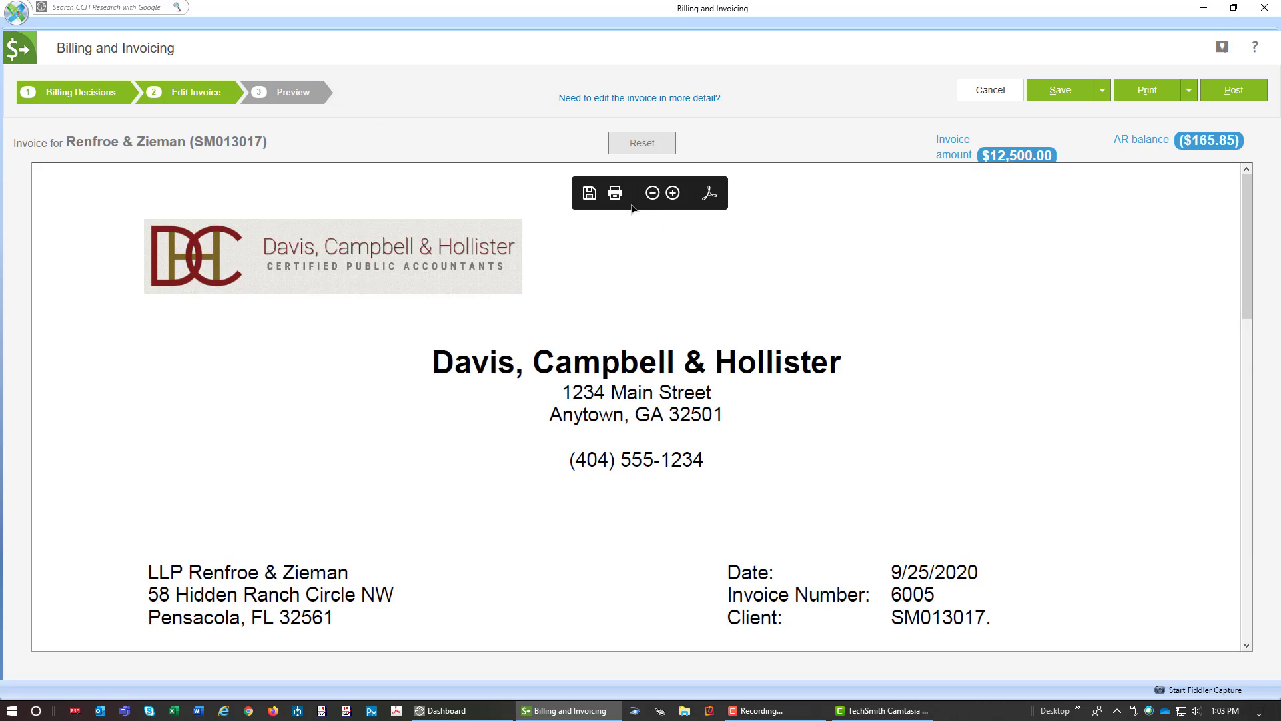
left_click(652, 193)
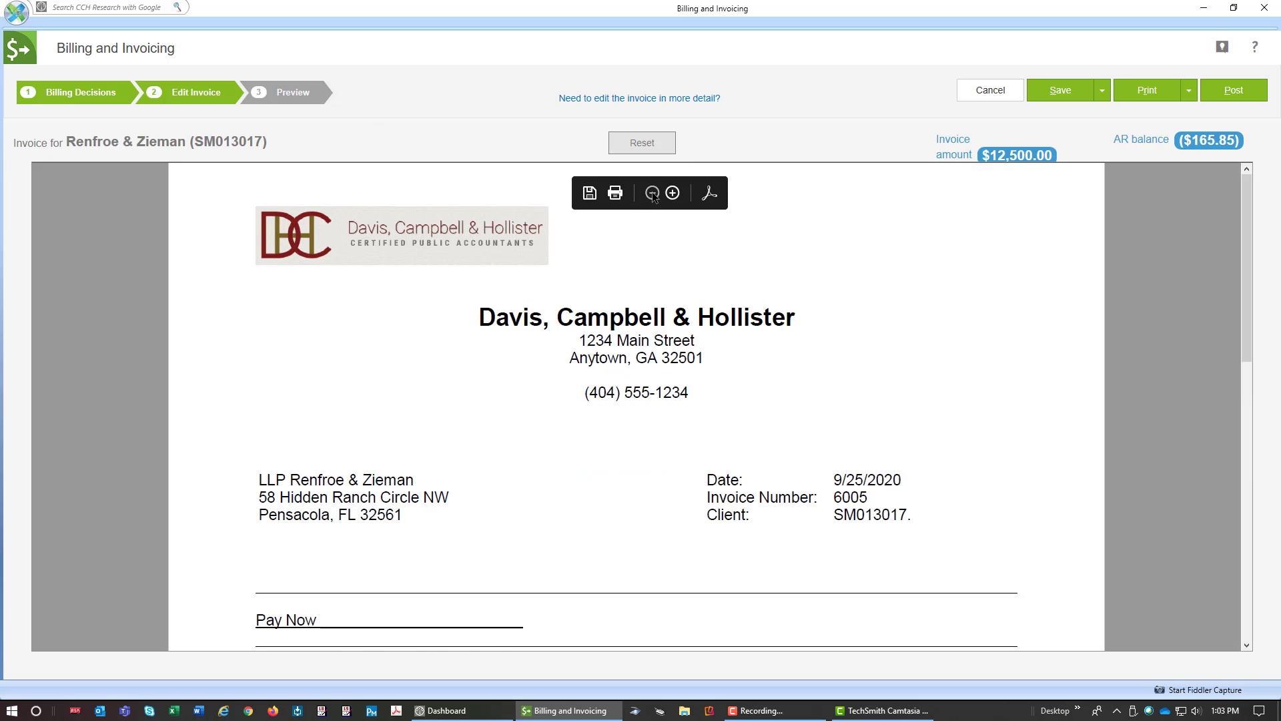
left_click(652, 194)
left_click(652, 193)
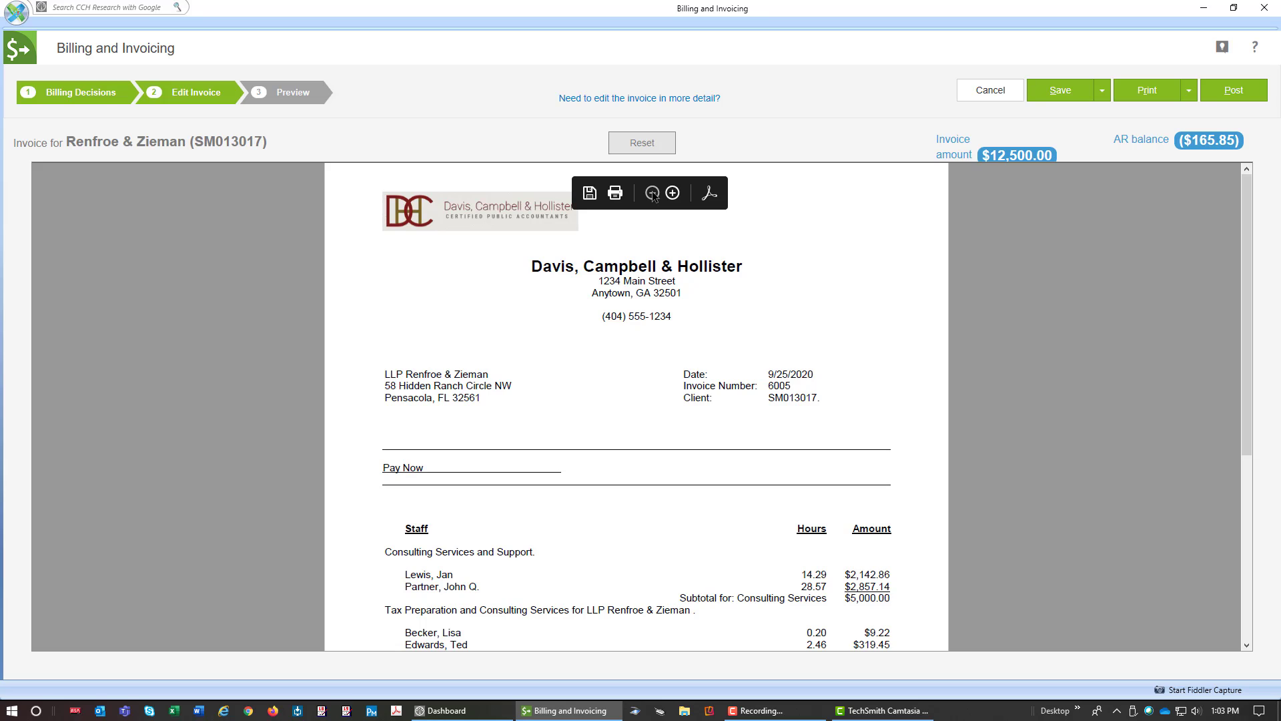
Shrink the invoice preview further and review the services, invoice total and Statement of Open Accounts Receivable.
left_click(652, 193)
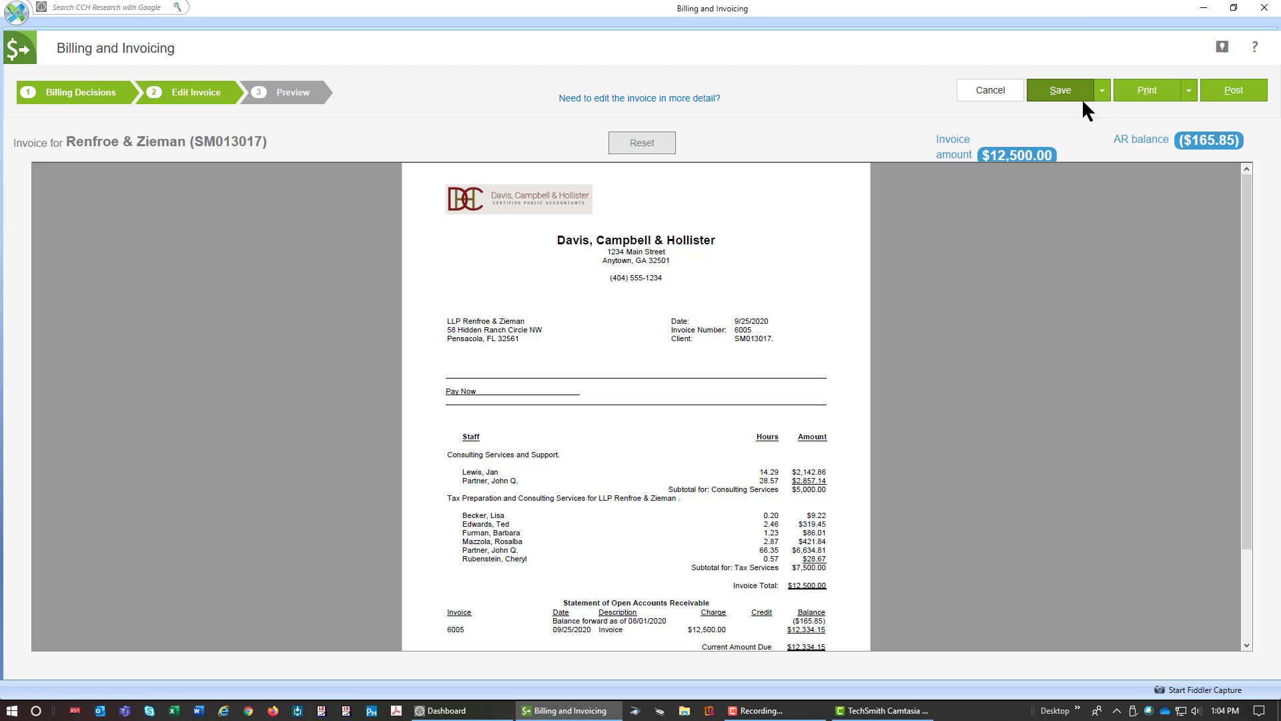
left_click(1140, 101)
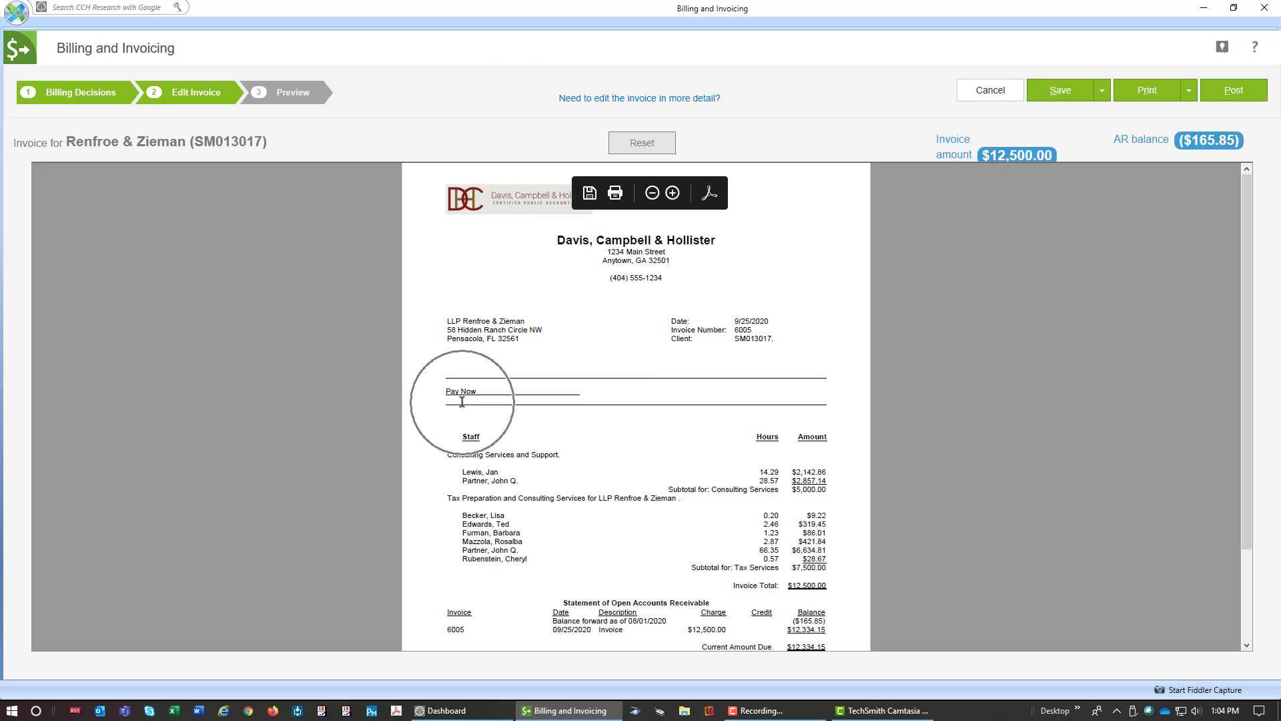
key("ctrl")
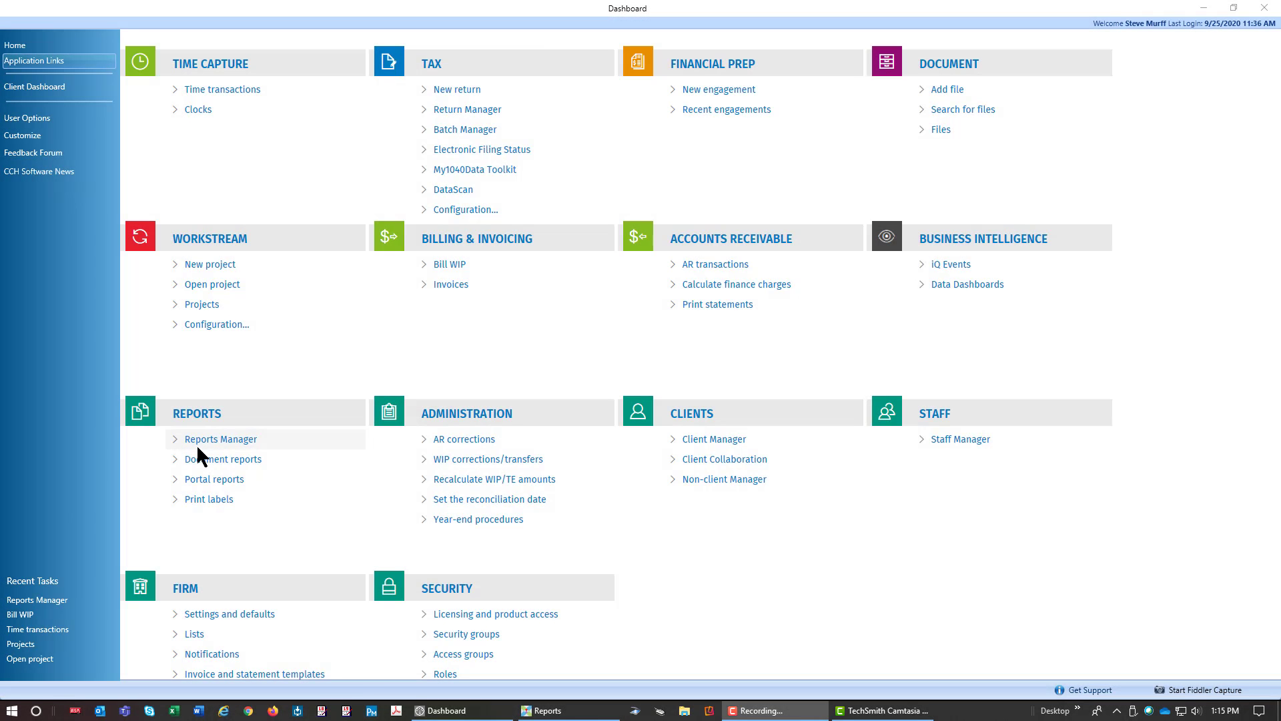
Open Reports Manager from the dashboard and display the Practice reports in the Firm Library.
left_click(196, 443)
left_click(196, 443)
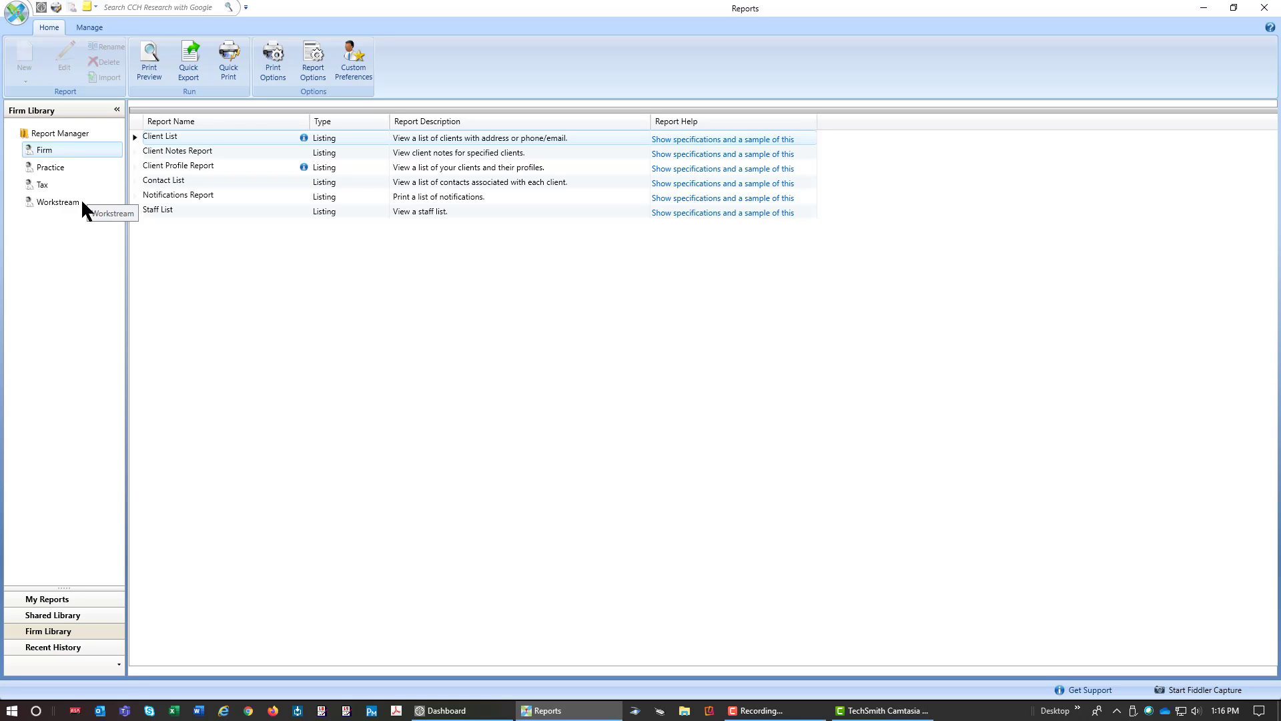
left_click(56, 169)
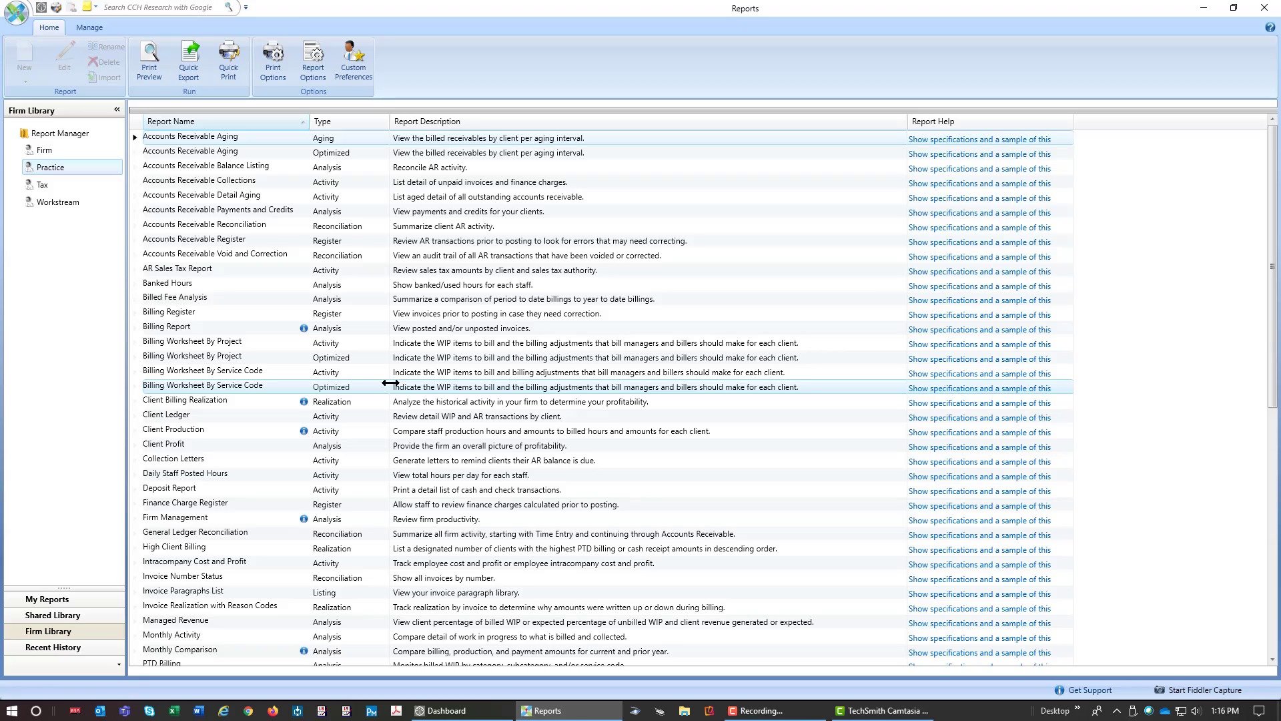
Browse the Practice reports from Accounts Receivable Aging to WIP/AR Summary, highlighting Staff Time Analysis and WIP/AR Reconciliation.
scroll(391, 383, "down", 7)
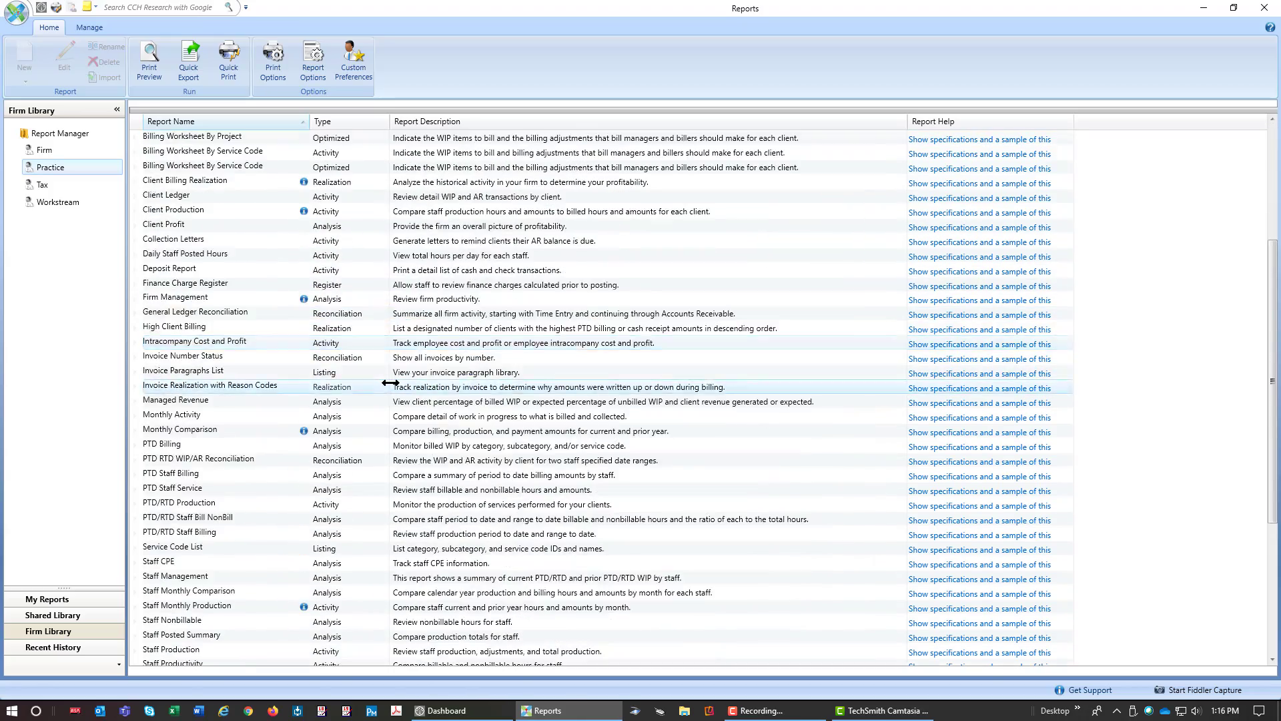
scroll(391, 384, "up", 7)
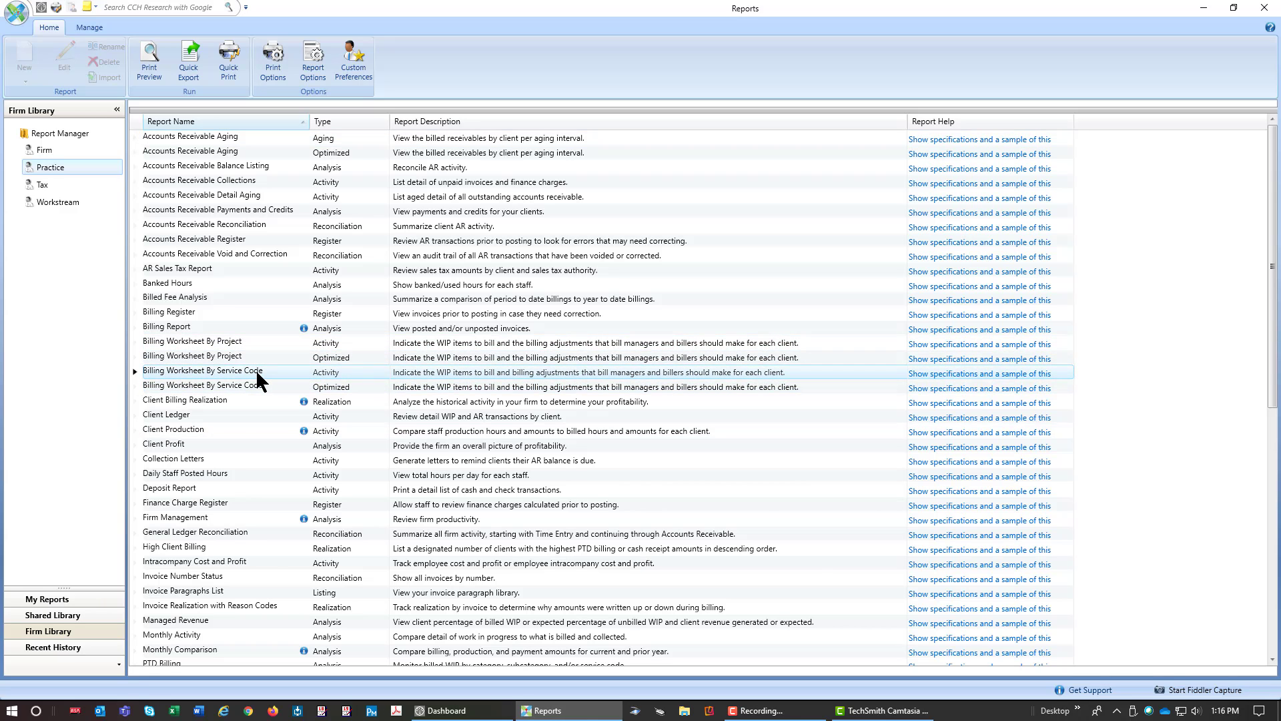
scroll(255, 374, "down", 8)
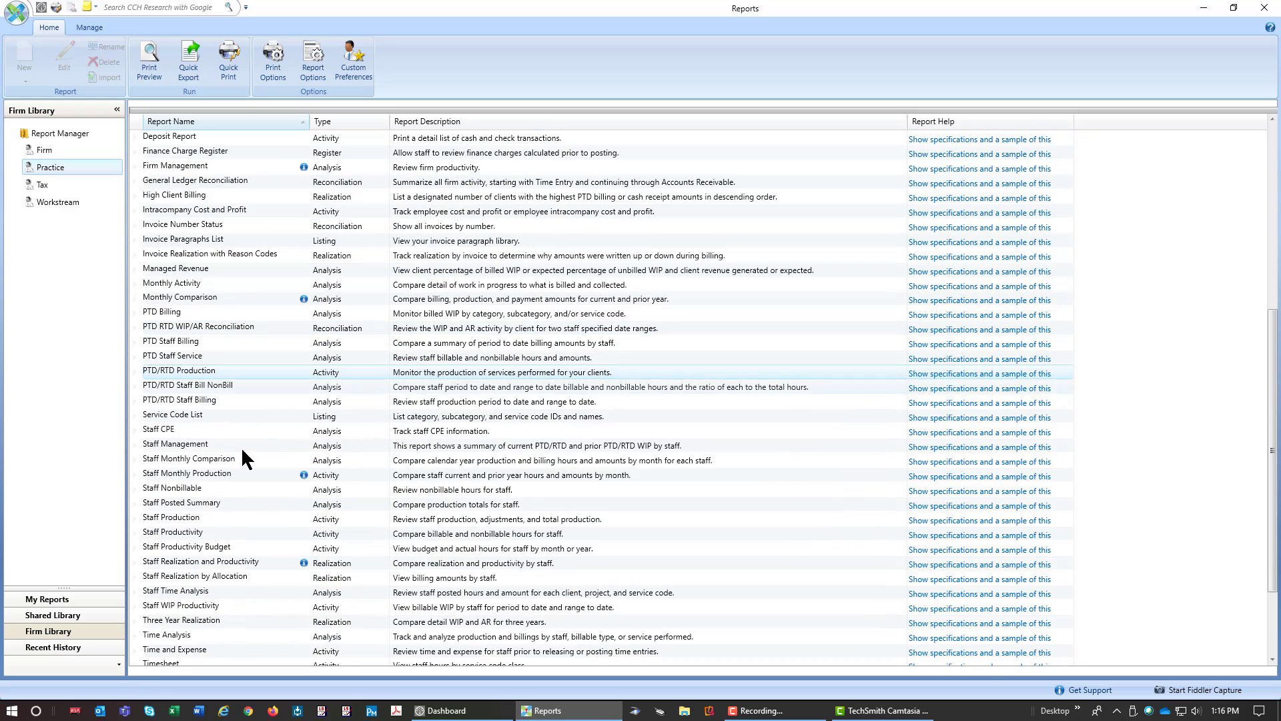
left_click(211, 587)
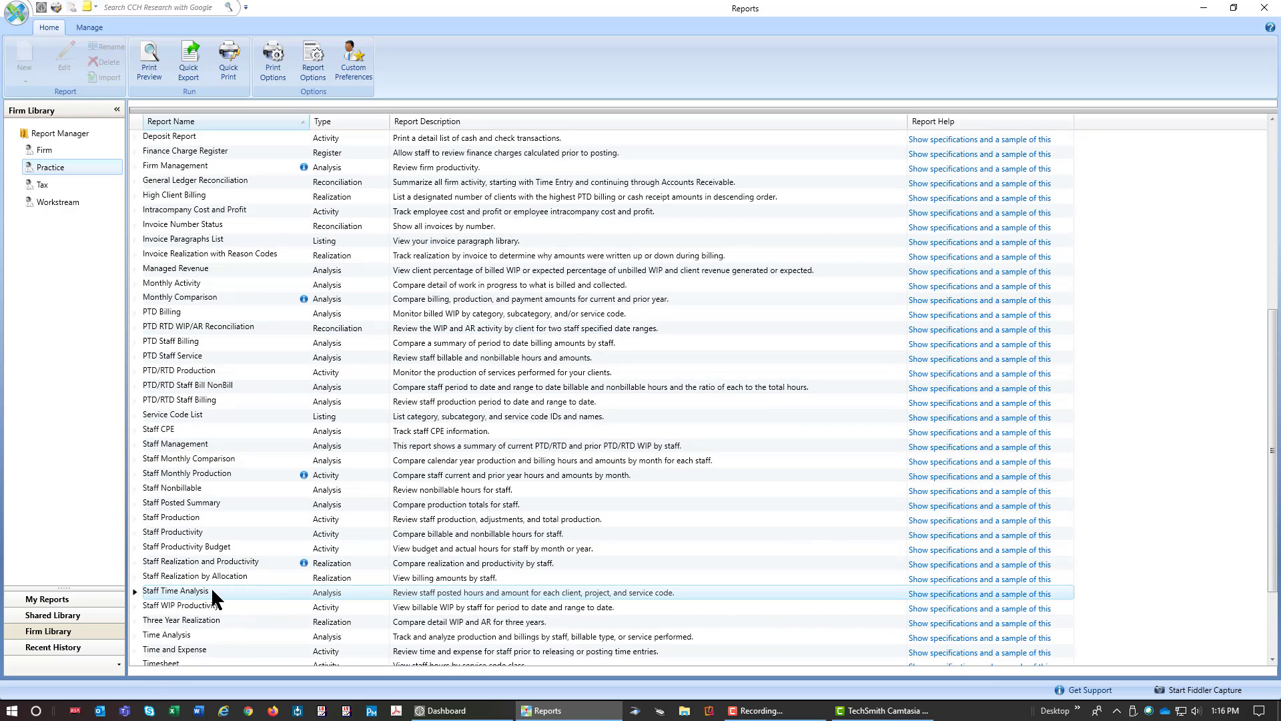
scroll(211, 586, "down", 3)
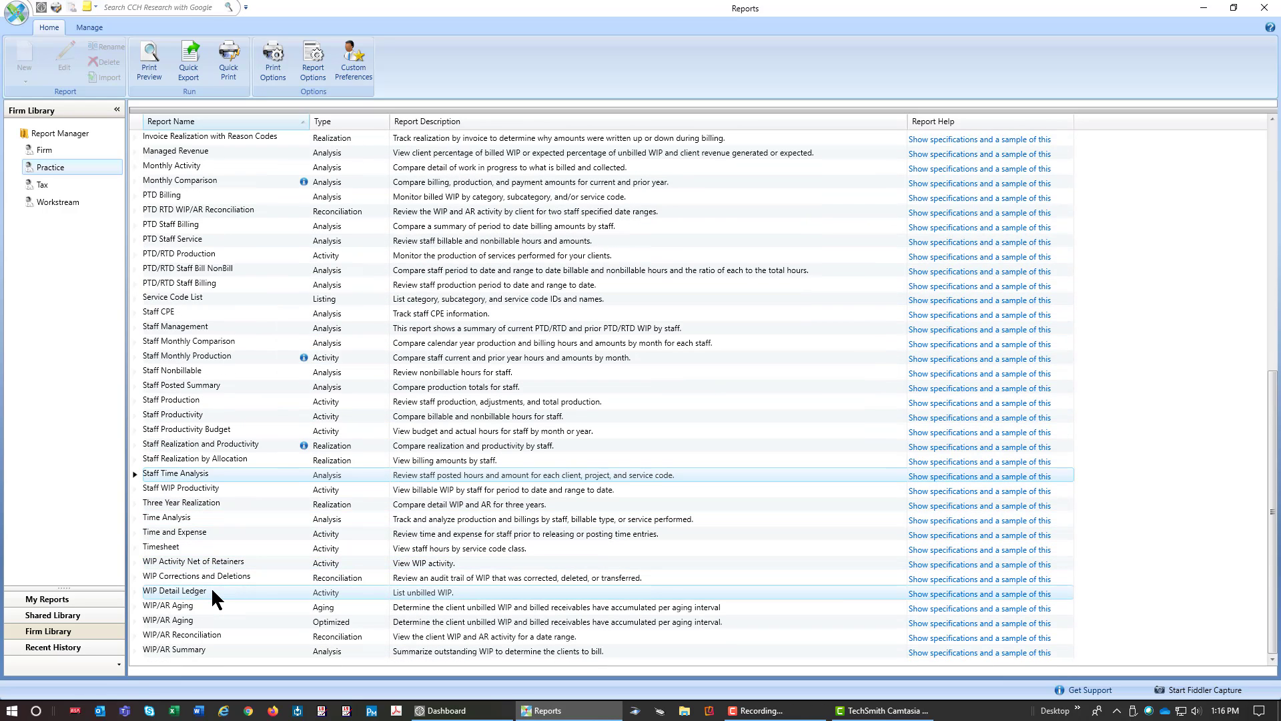
left_click(228, 634)
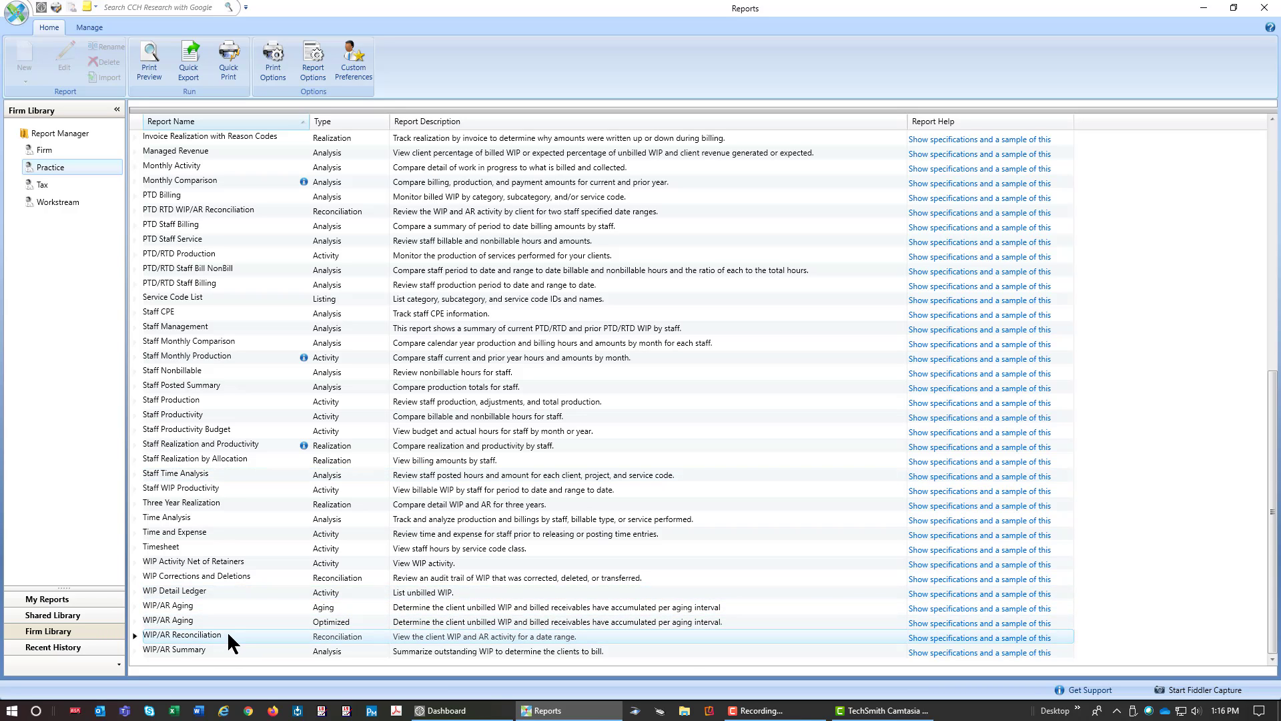